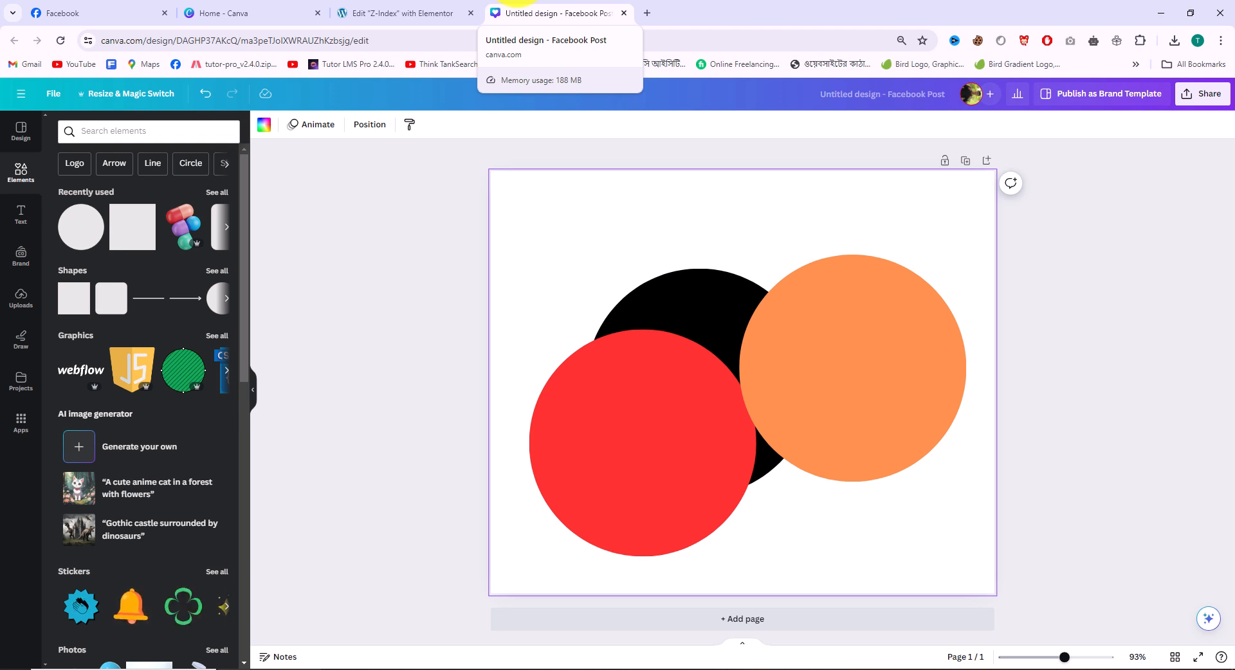
- Rearrange the three overlapping circles with orange at the top centre, red at the lower left and black at the lower right
drag(618, 386, 588, 384)
drag(903, 358, 713, 364)
drag(799, 389, 906, 336)
drag(748, 388, 739, 449)
click(708, 396)
drag(708, 397, 712, 292)
drag(593, 448, 611, 473)
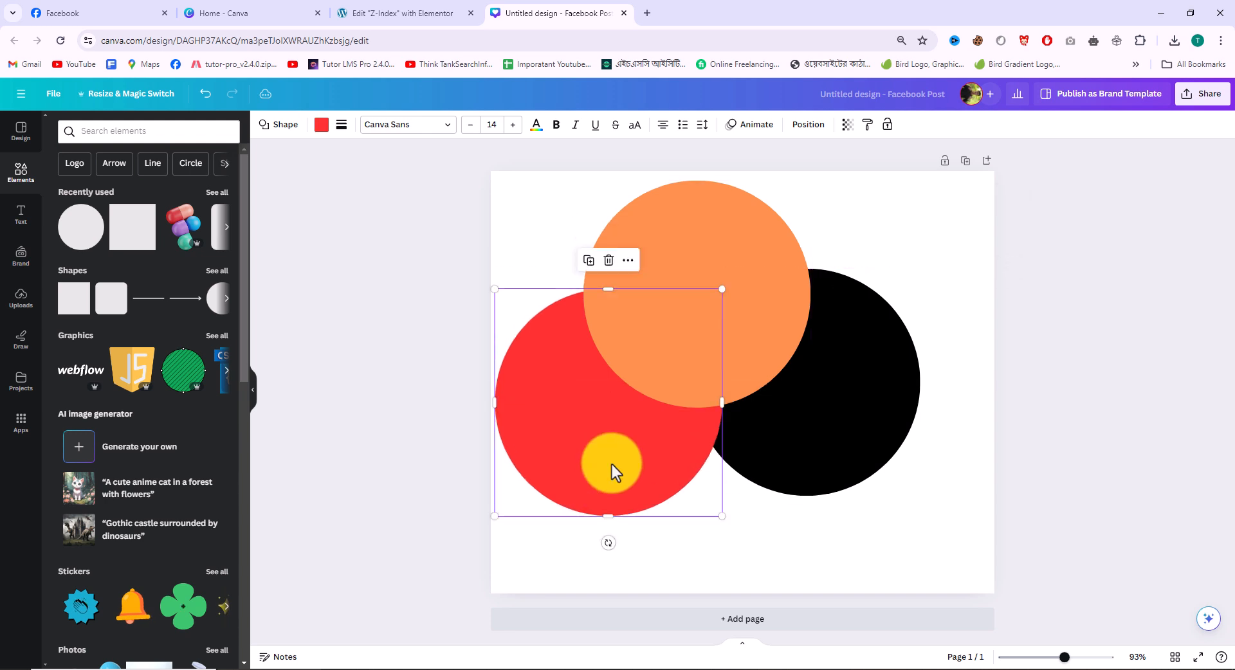
- Open the red circle's position settings and examine its Forward and Backward layering options
click(812, 129)
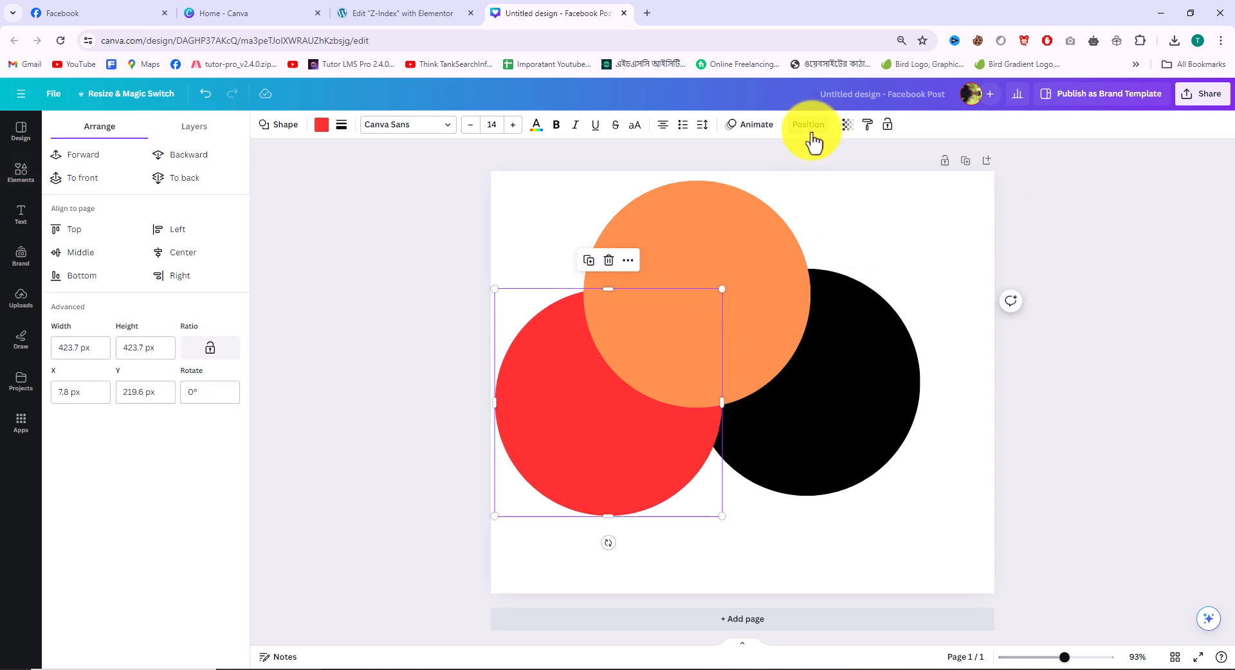
click(77, 163)
click(183, 158)
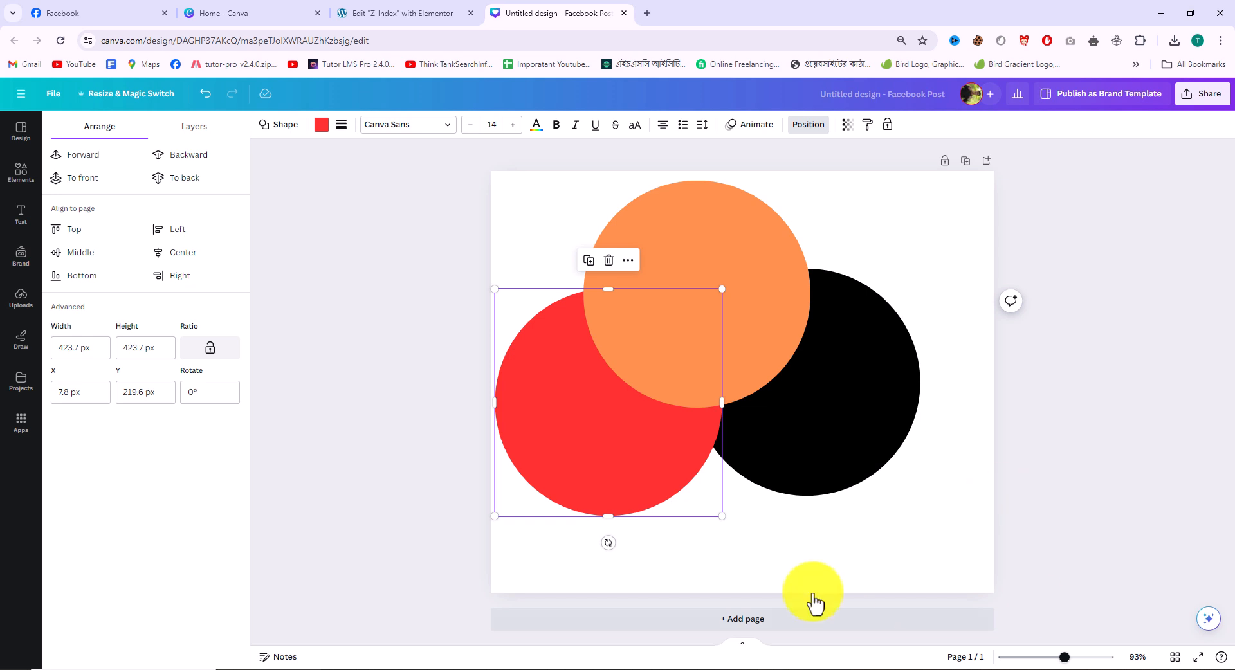
- Nudge the black circle slightly down and to the right, and compare its layer order with the orange circle
mouse_move(820, 464)
mouse_down()
mouse_move(812, 447)
mouse_move(832, 474)
mouse_up()
click(771, 346)
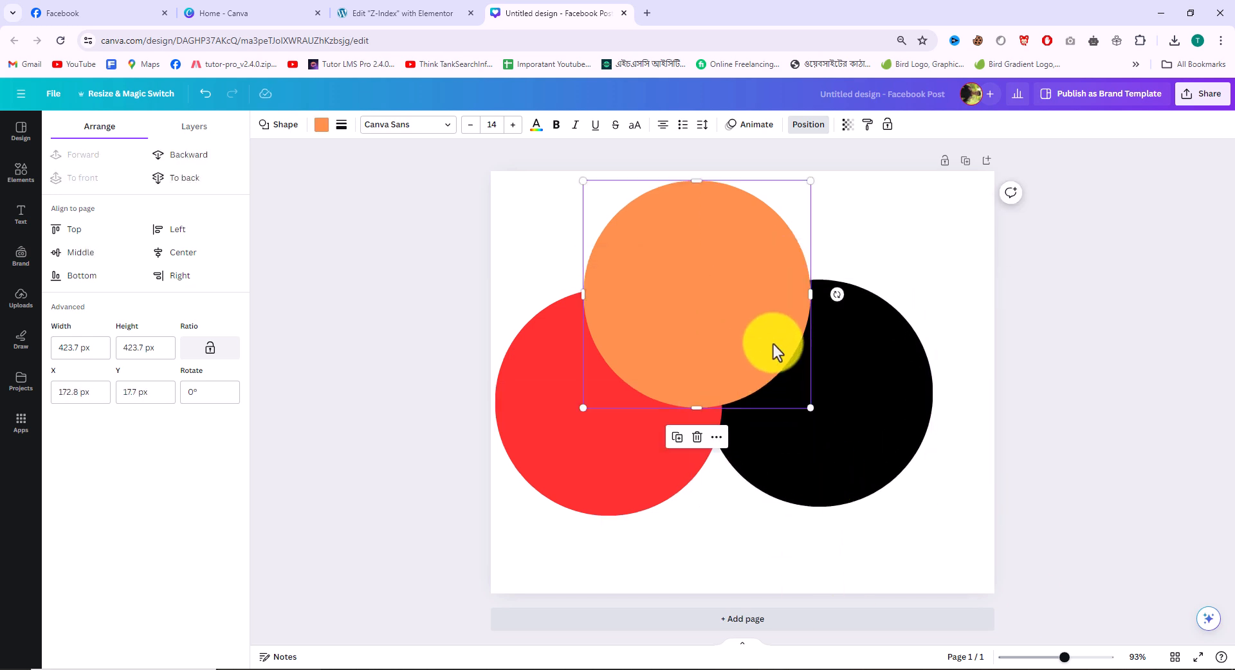
click(870, 453)
click(658, 334)
click(824, 446)
click(712, 338)
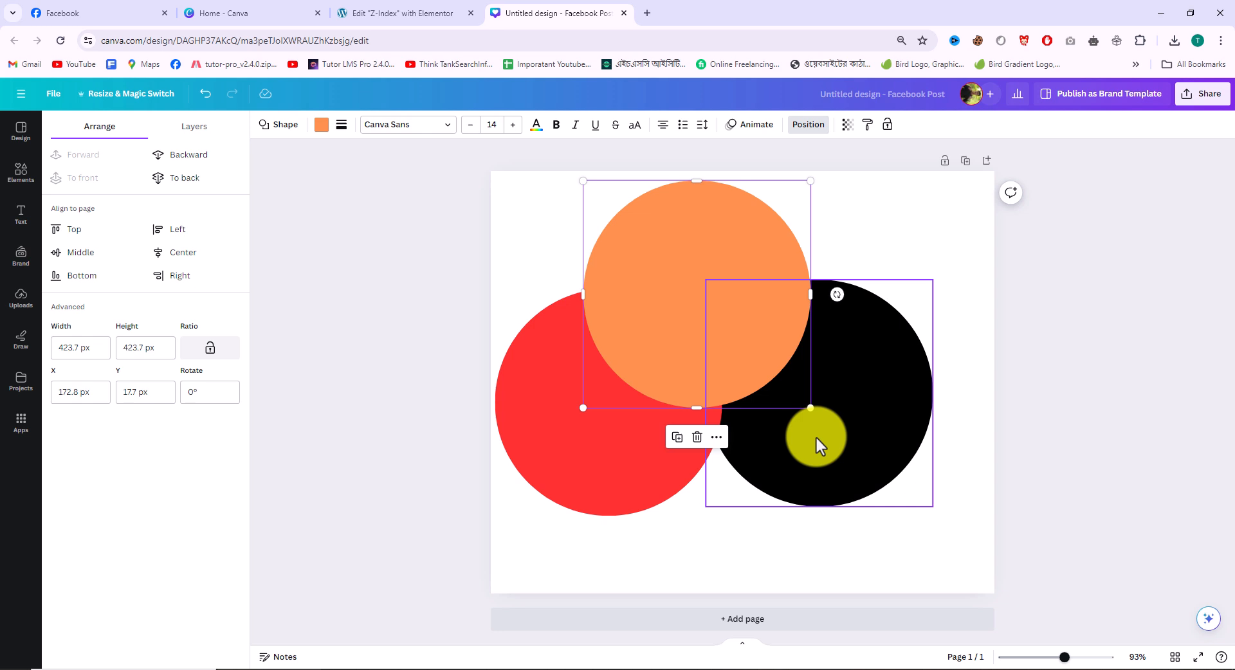
- Bring the black circle forward two layers so it sits in front of the red and orange circles
click(863, 443)
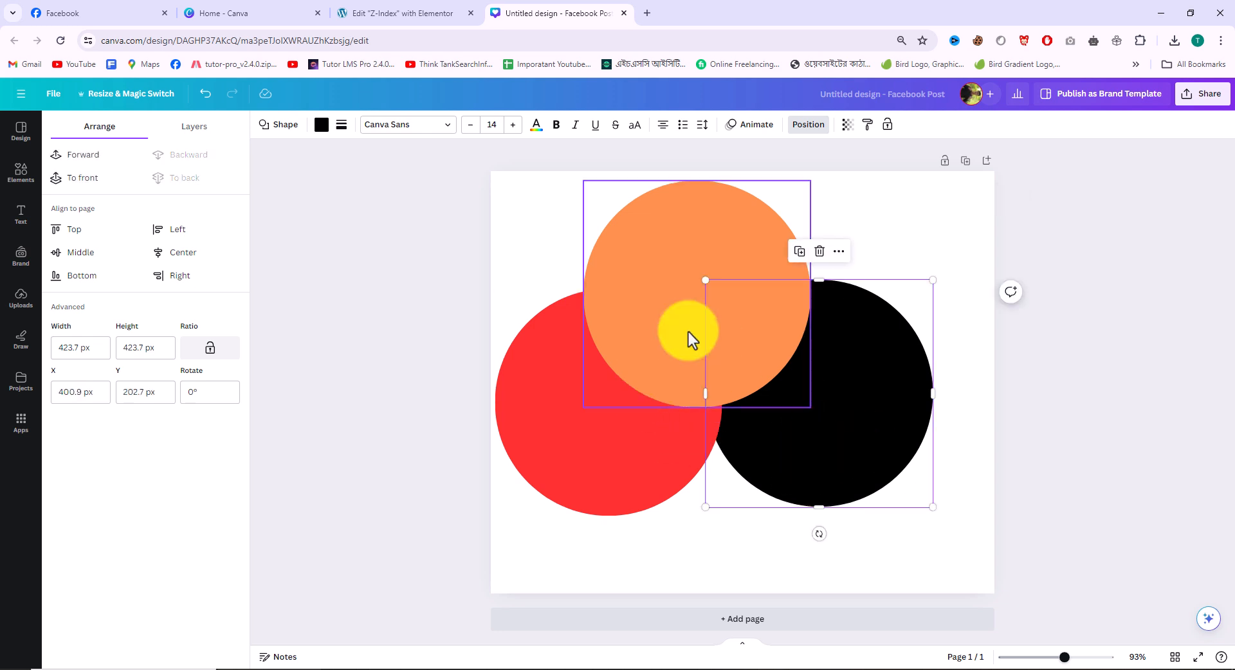
right_click(815, 411)
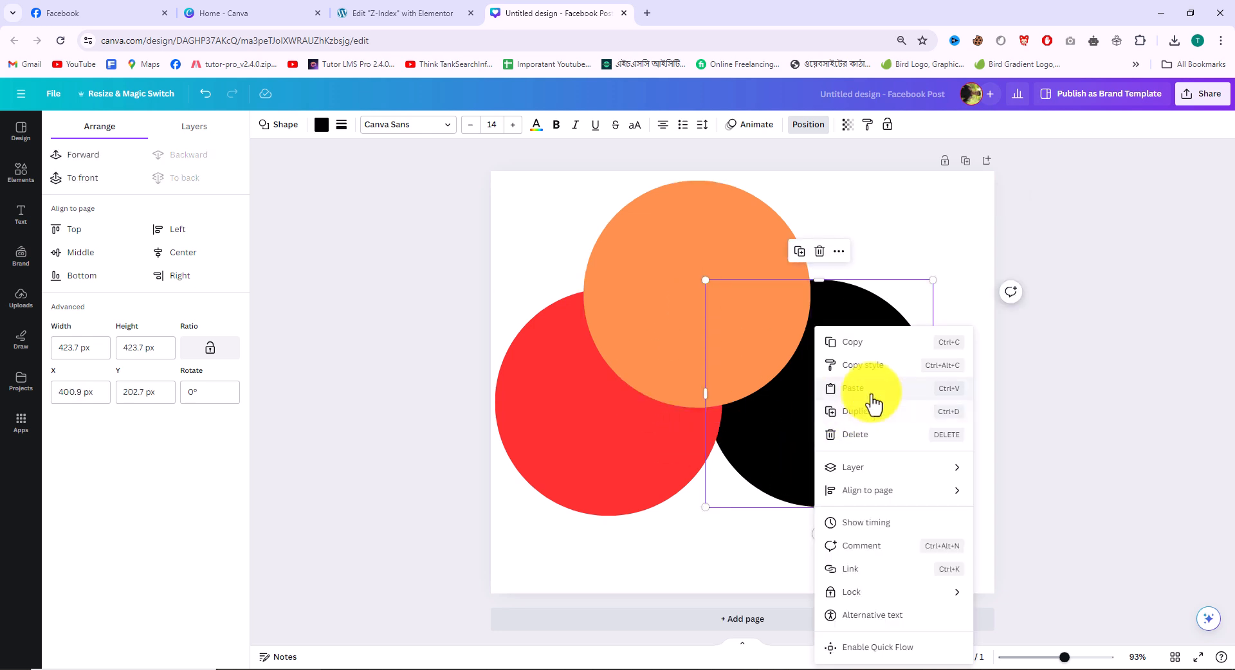
mouse_move(900, 469)
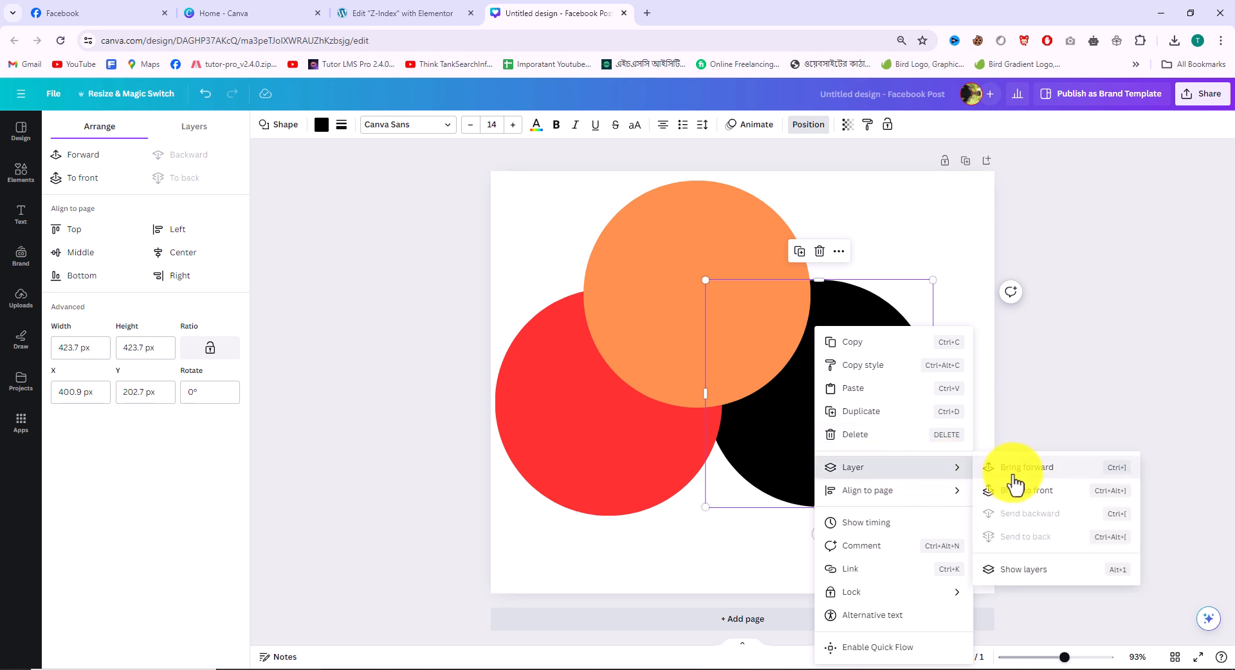
click(1013, 472)
right_click(821, 412)
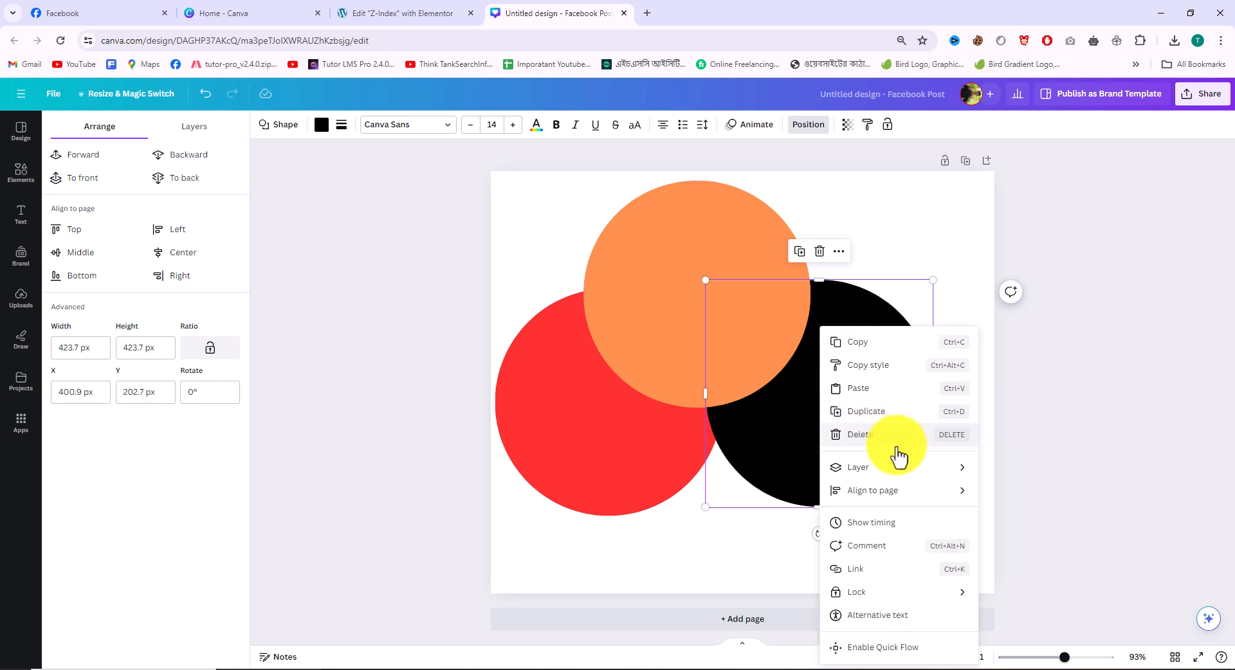
mouse_move(913, 468)
click(1004, 476)
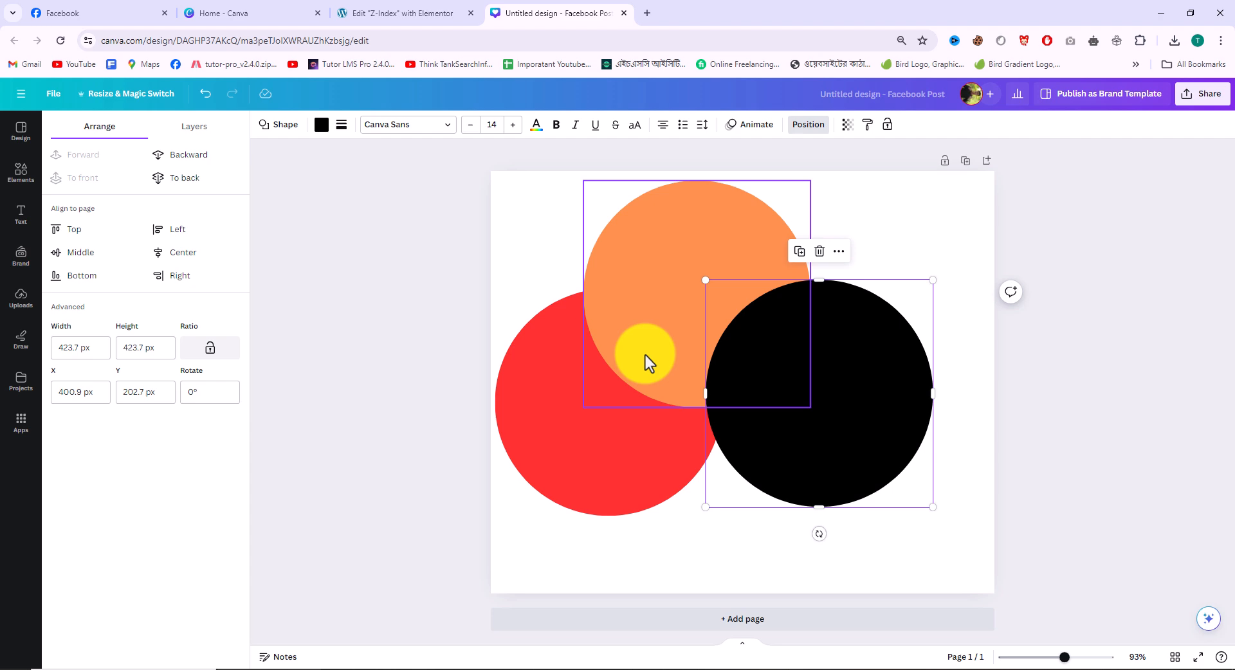
- Switch to the Elementor editor for the Z-Index page and add an Image widget to the empty layout area
click(417, 8)
click(705, 297)
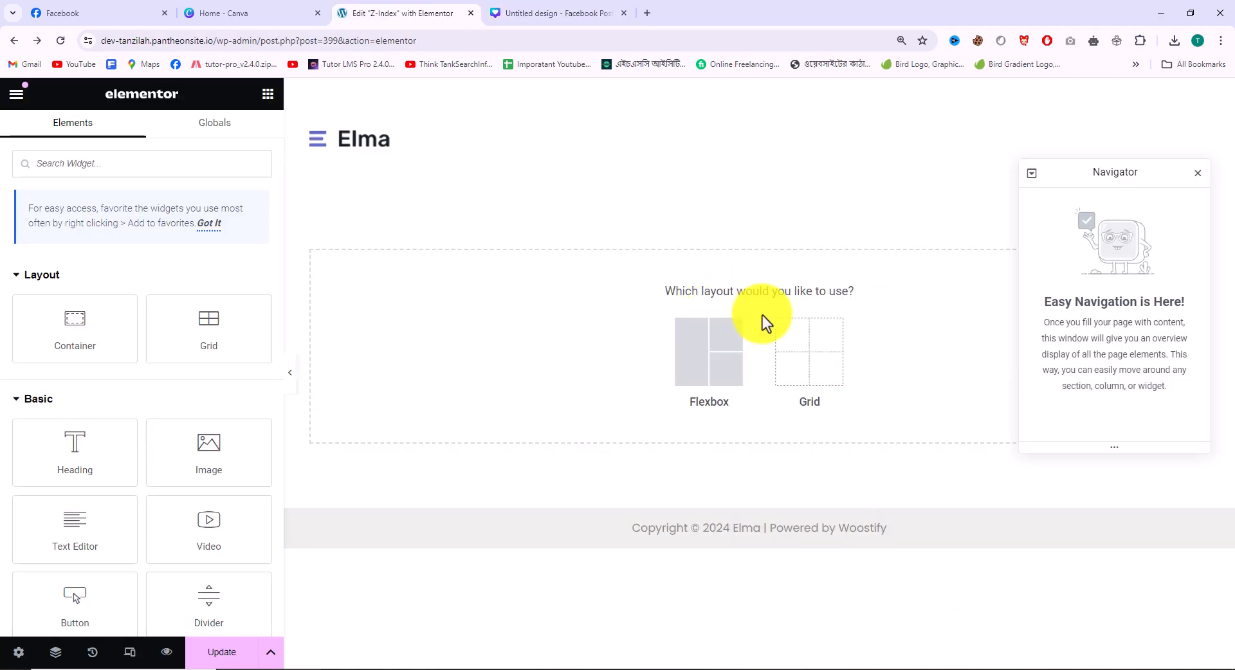
drag(223, 460, 623, 385)
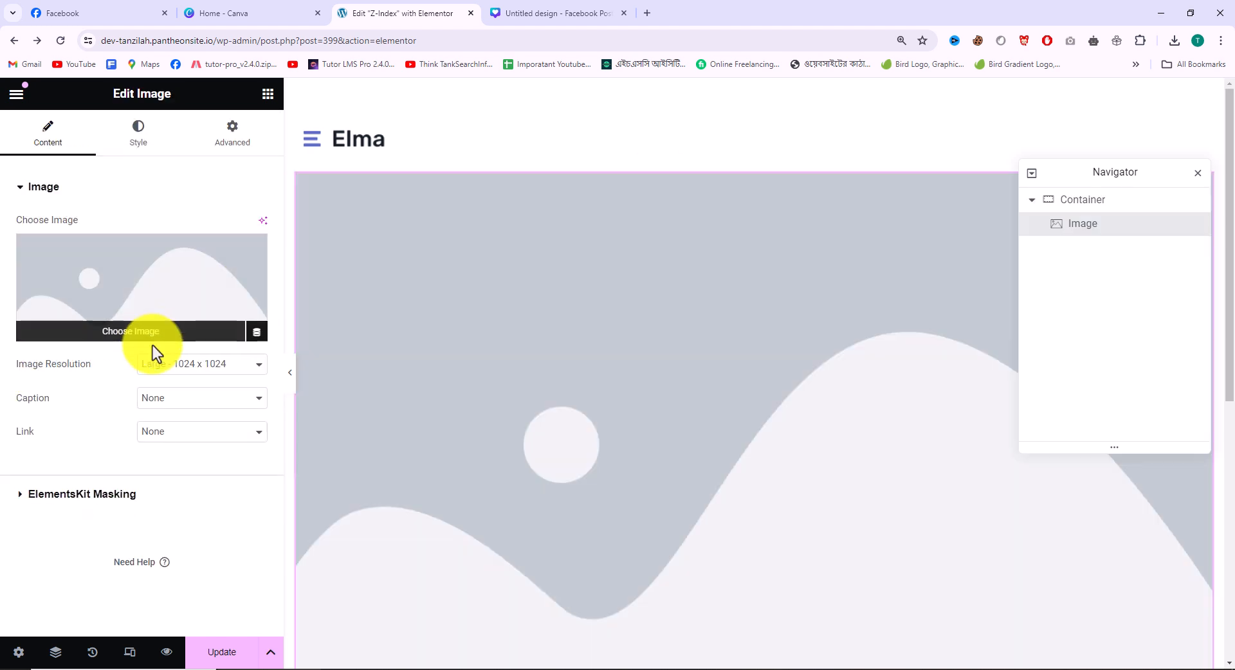
- Set the widget's image to the computer classroom photo from the media library
click(149, 341)
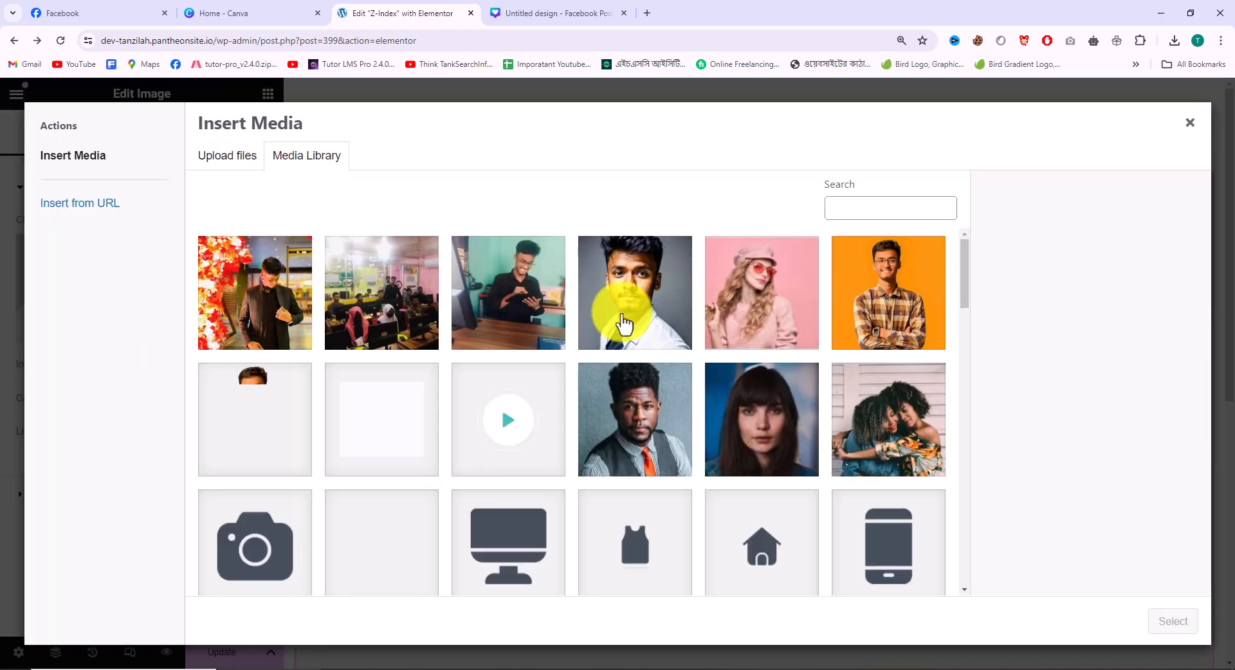
click(430, 308)
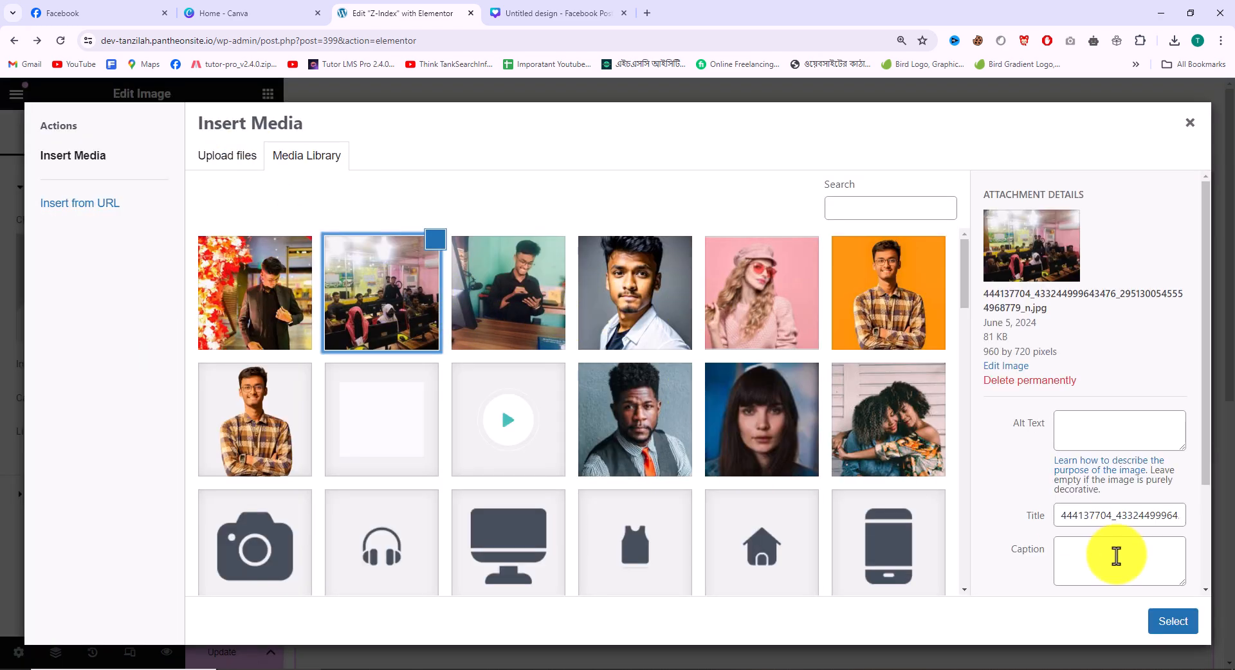
click(1165, 622)
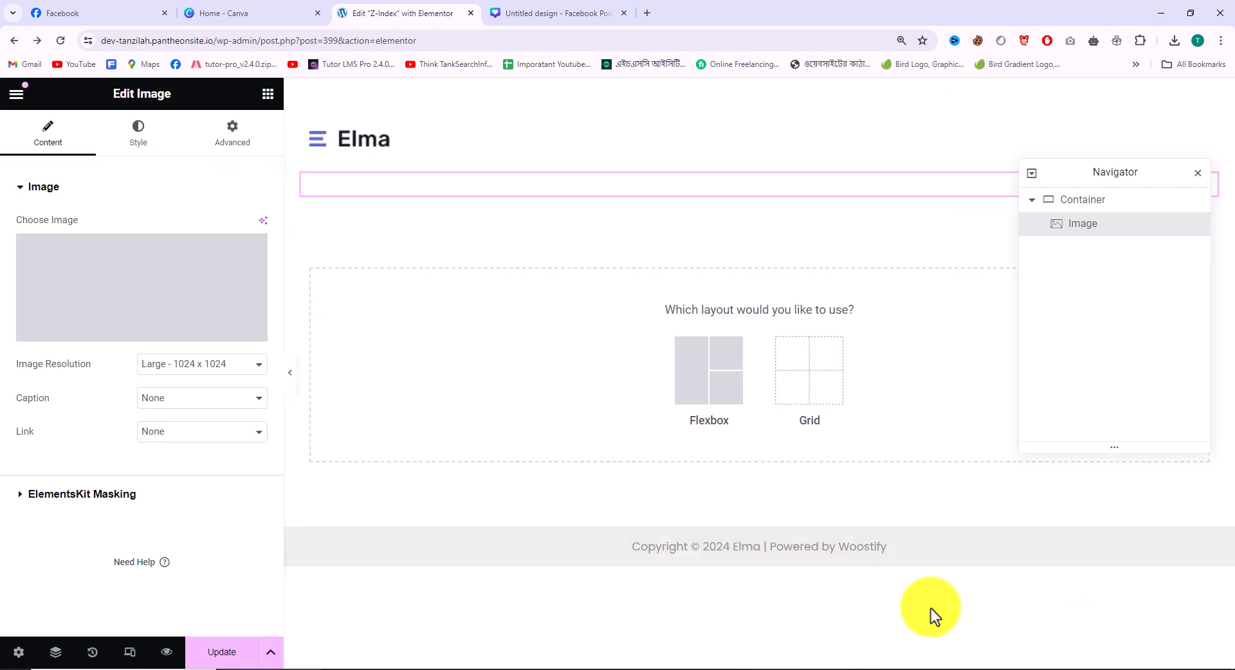
click(105, 315)
click(1189, 122)
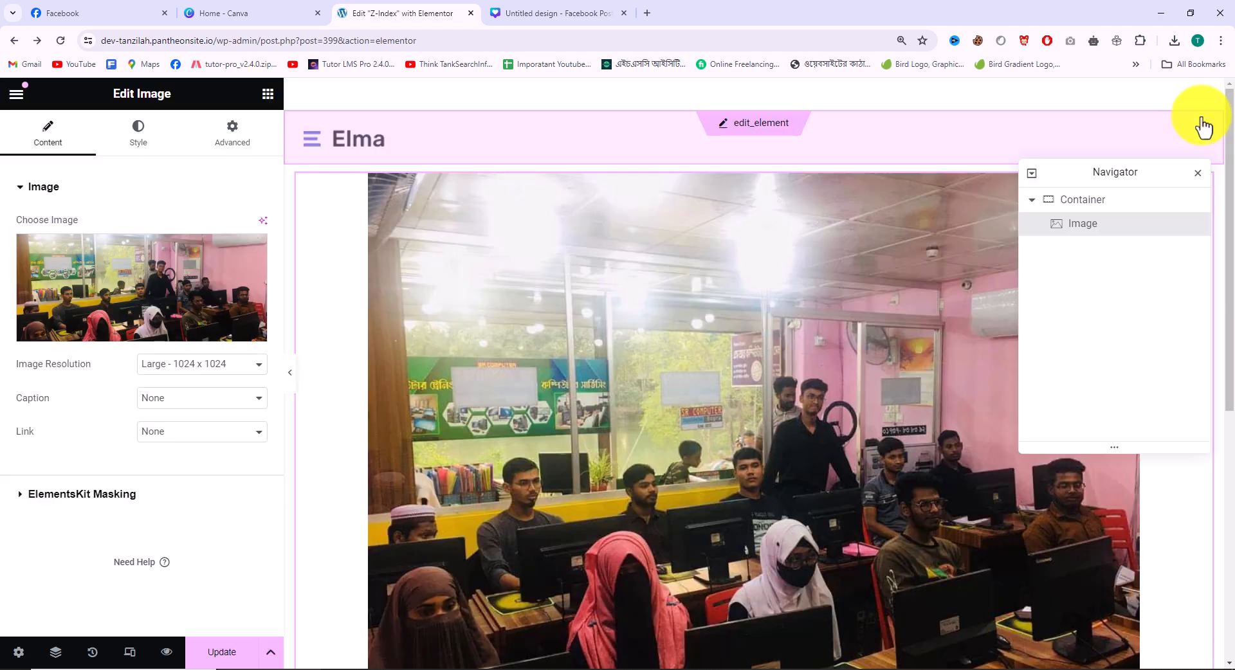
- Set the classroom image's width to 500 px in its style settings
click(232, 145)
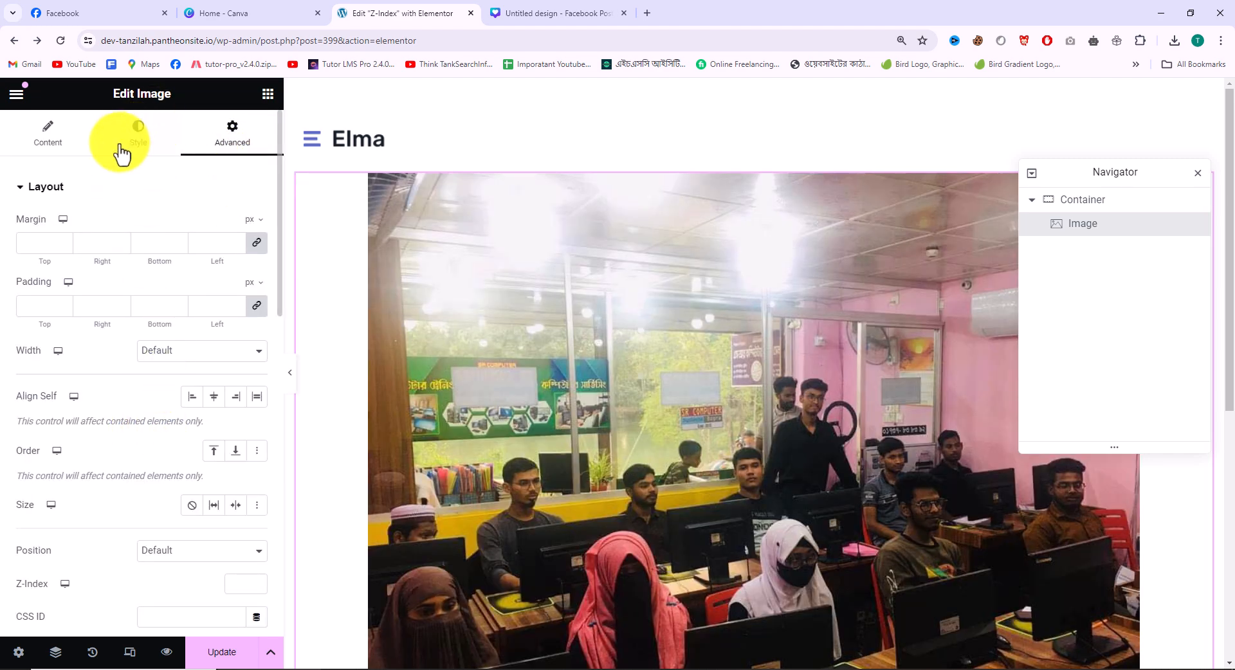
click(129, 143)
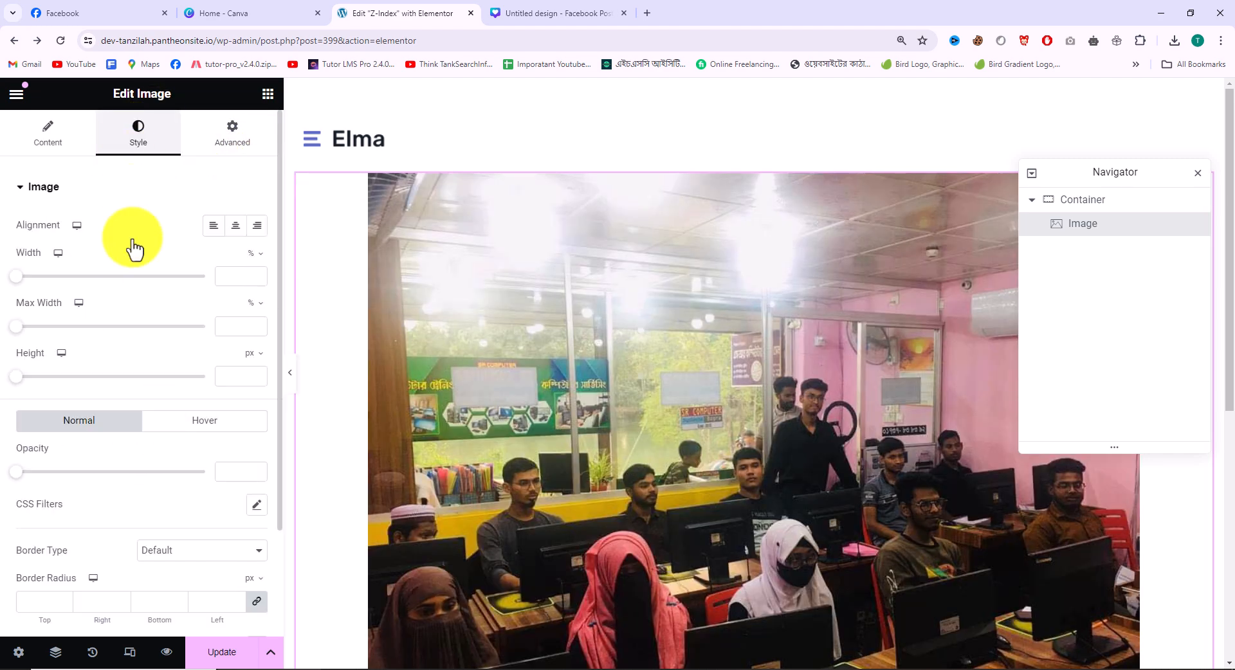
click(252, 267)
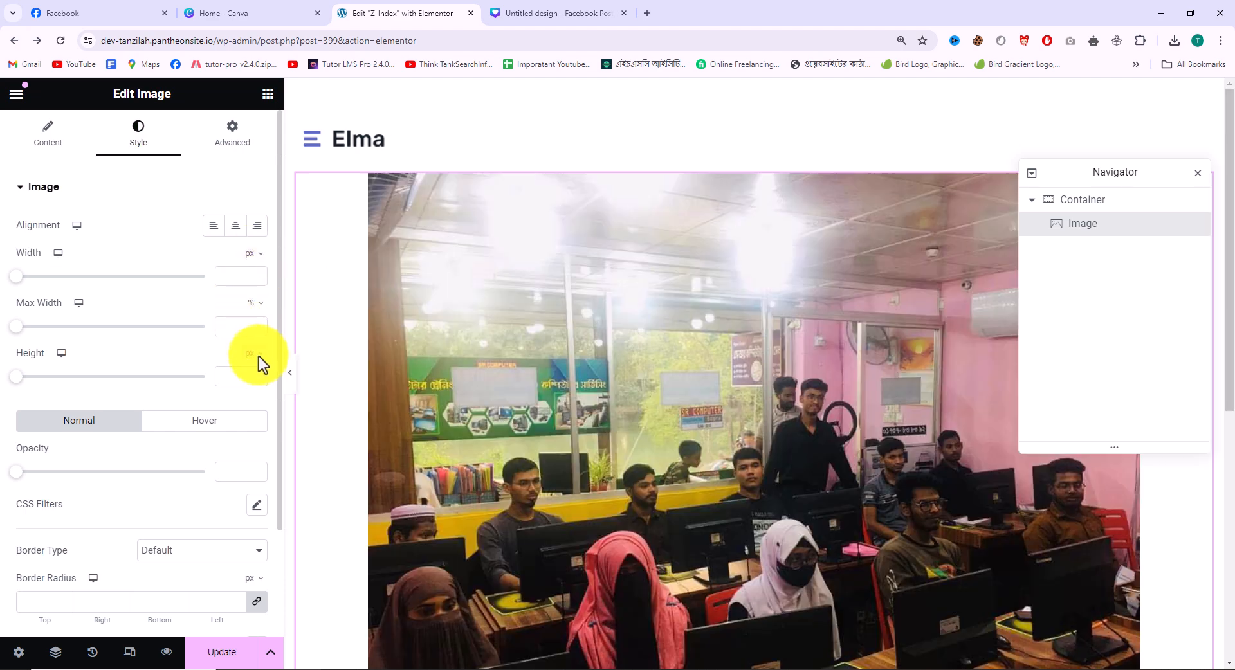
click(233, 278)
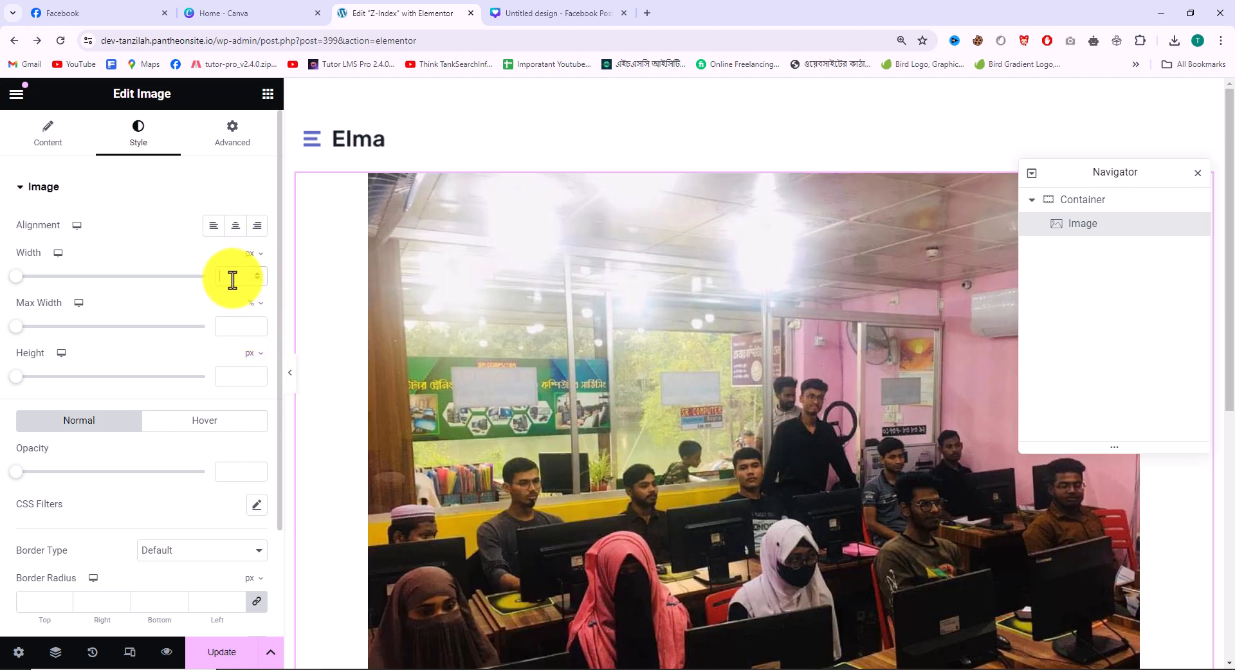
text(500)
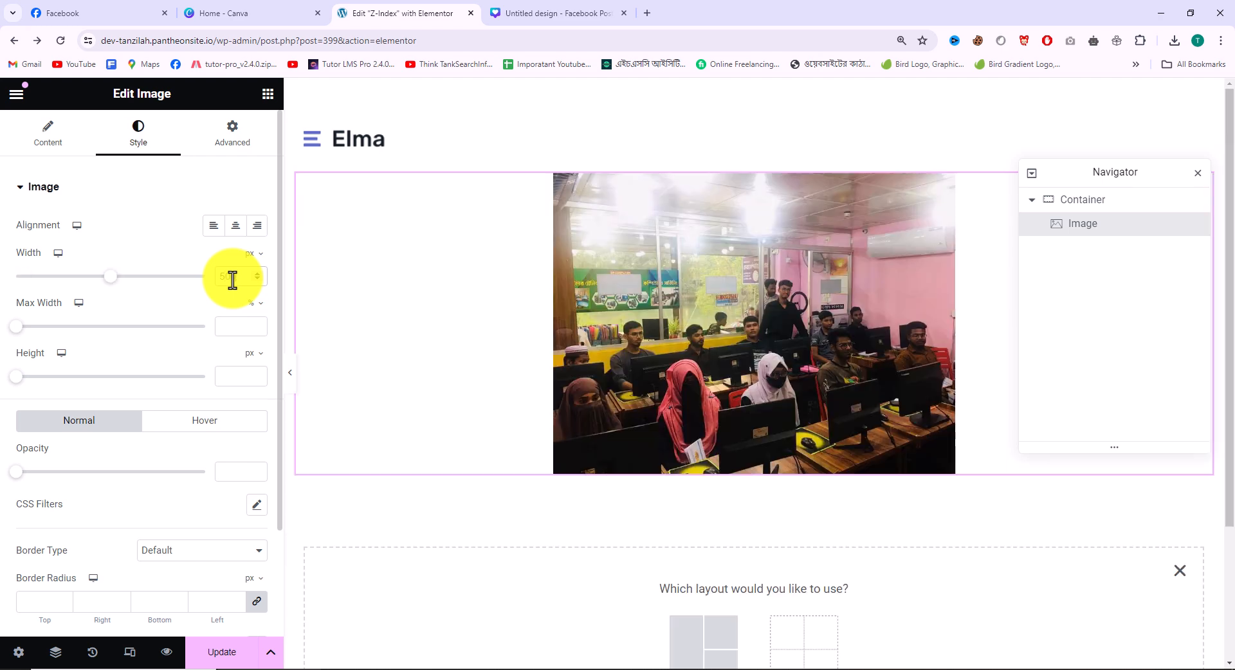
- Set the classroom image's height to 500 px, and reduce it to 250 px
click(233, 373)
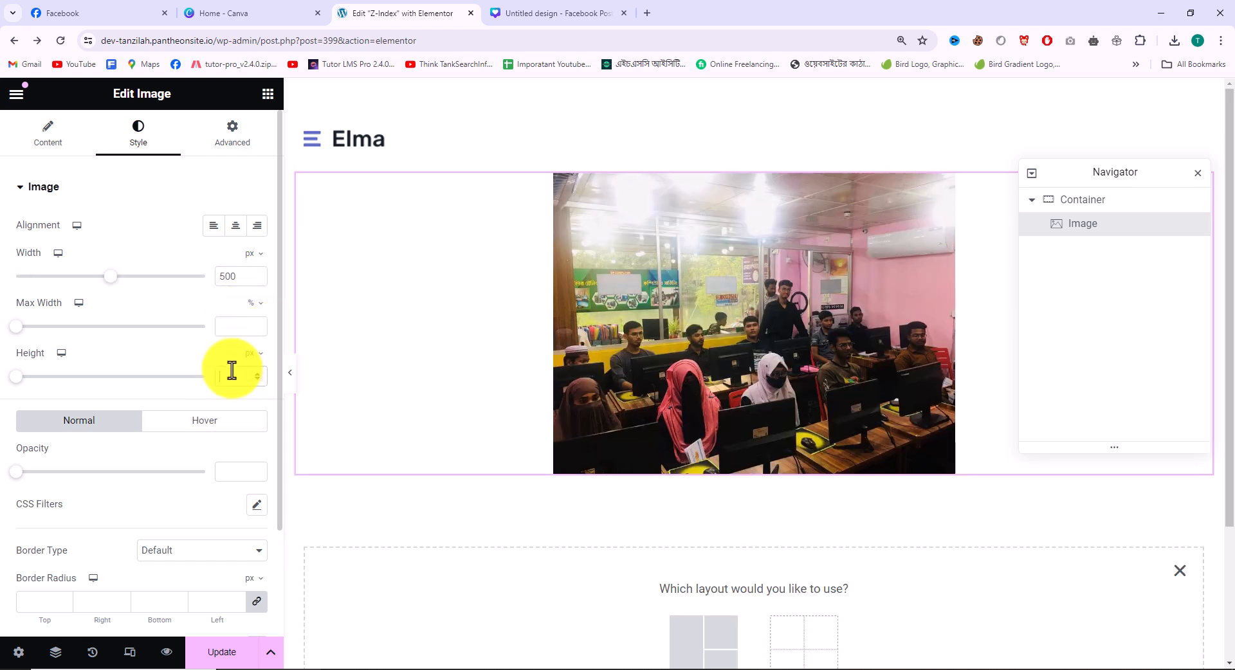
text(500)
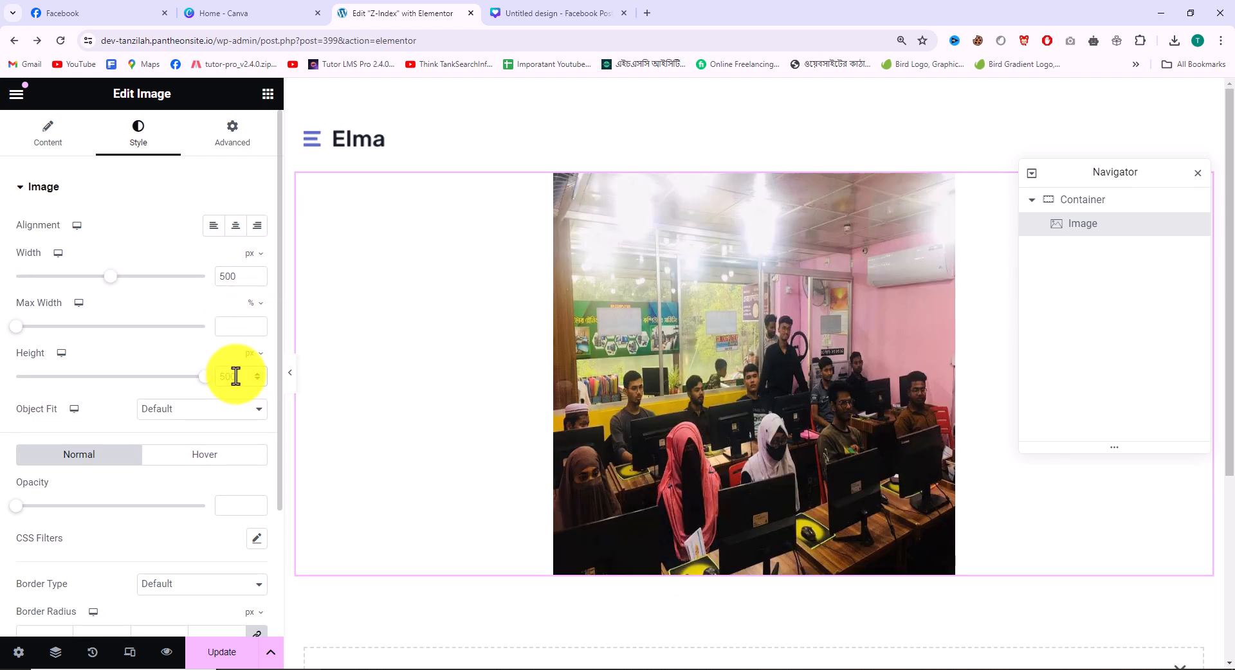
drag(242, 378, 220, 379)
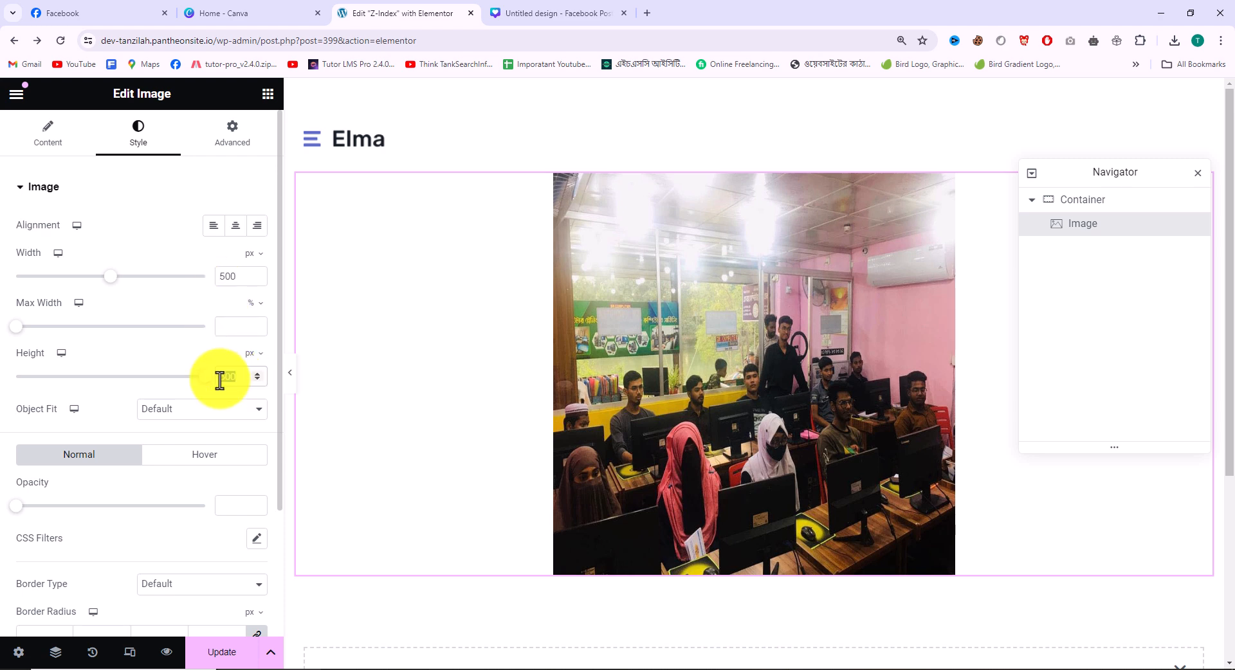
text(250)
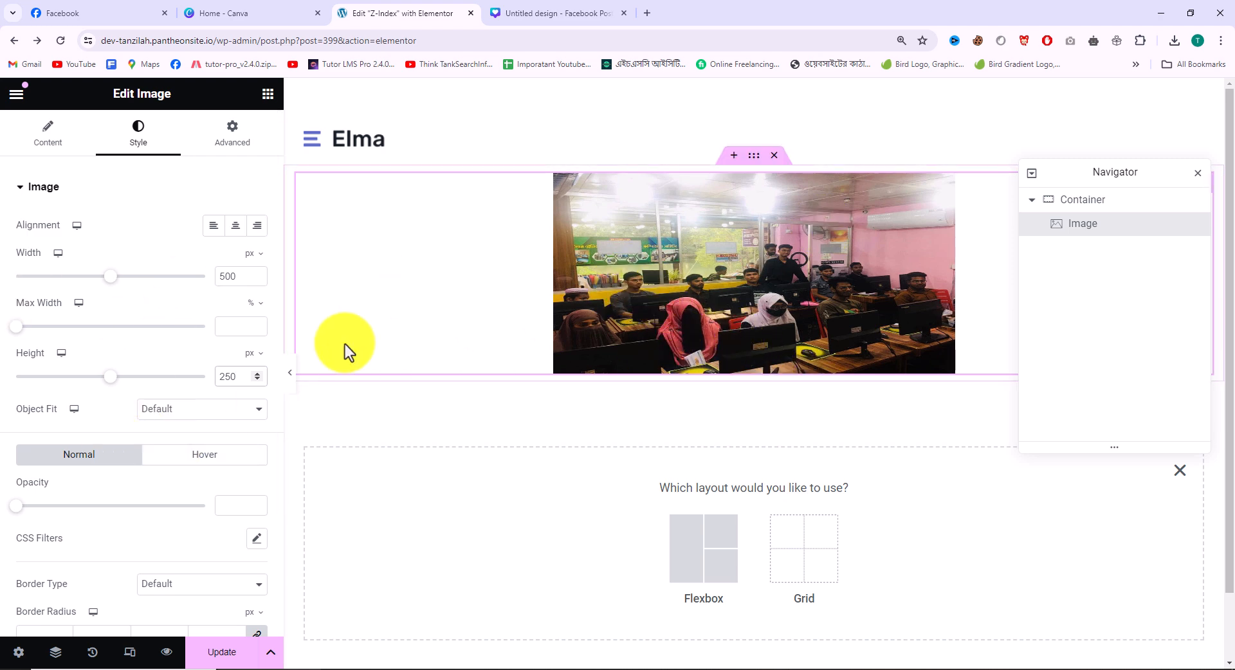
- Duplicate the classroom image twice within the same container to make three images
click(264, 95)
right_click(719, 364)
click(746, 312)
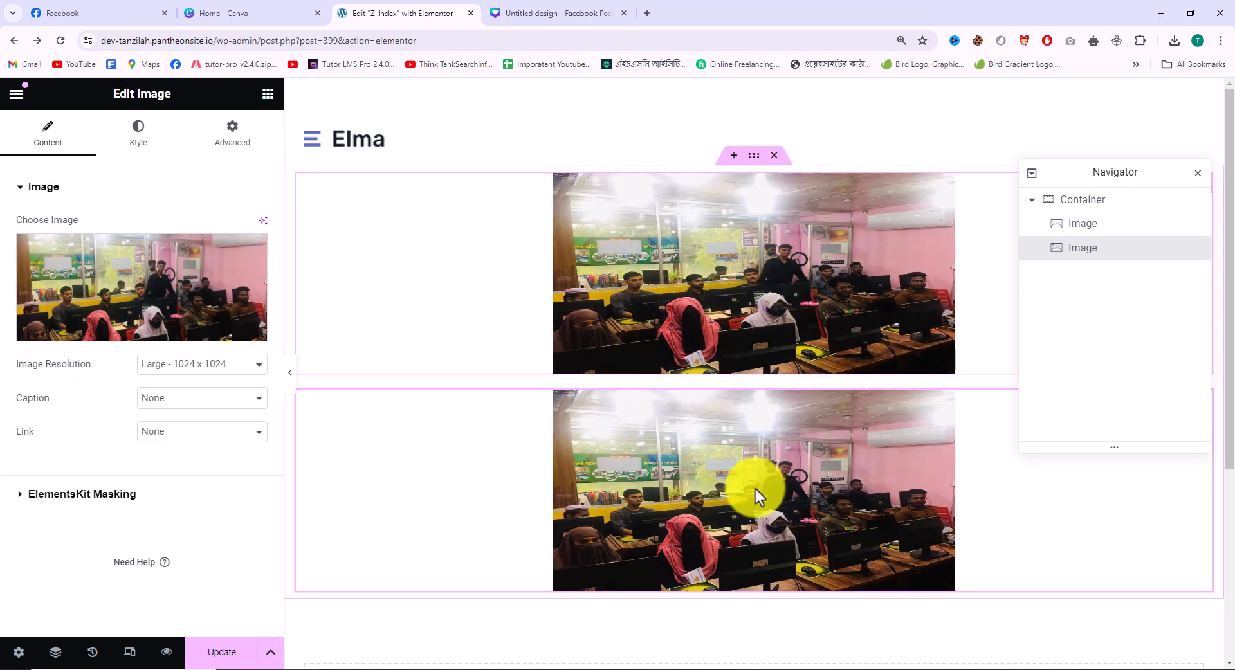
right_click(755, 489)
click(786, 311)
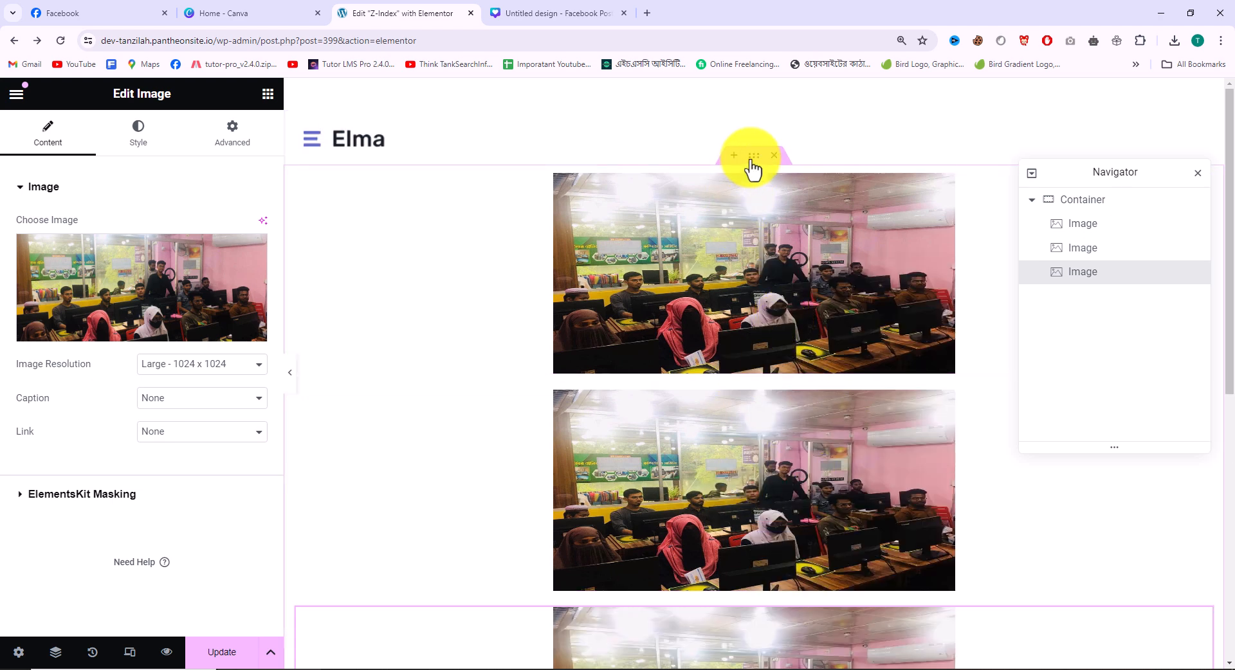
- Set the container's column and row gaps to 0 and arrange its items in a horizontal row
click(493, 367)
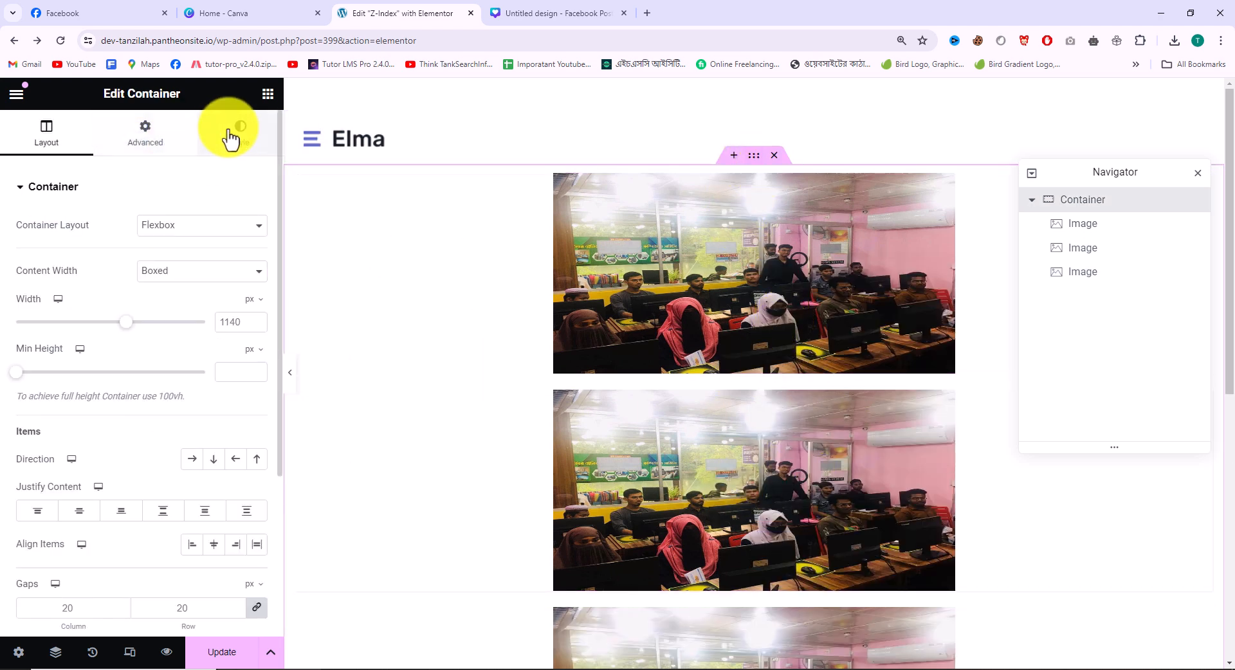
click(258, 608)
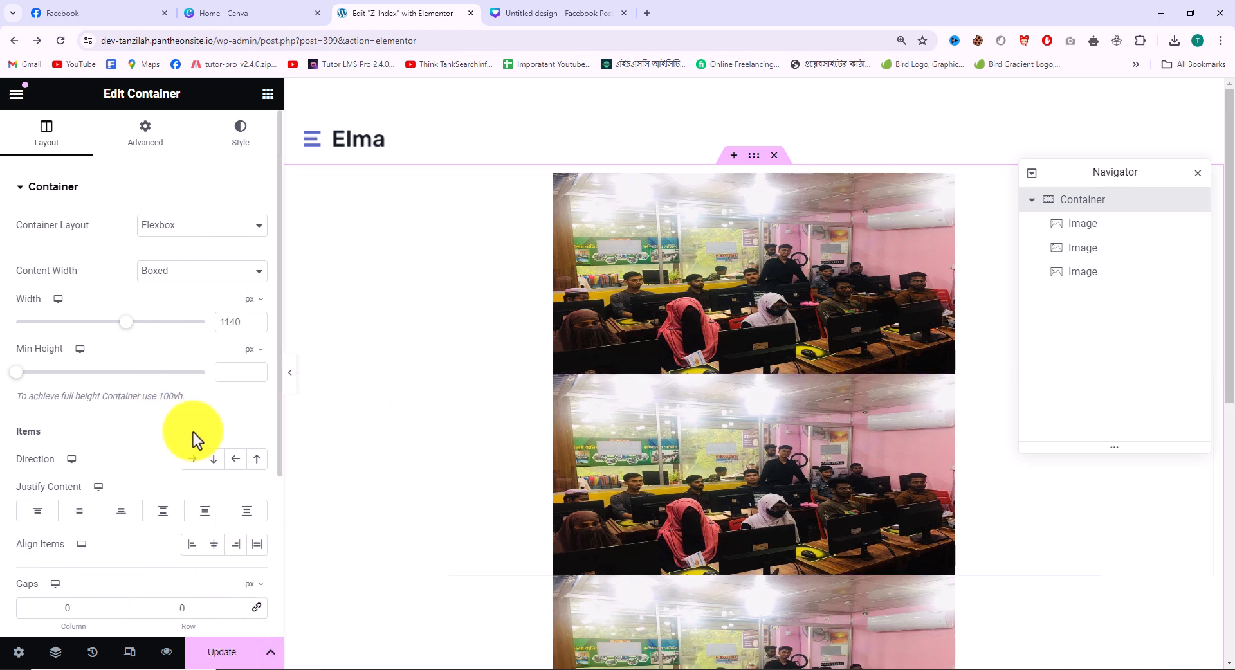
click(192, 459)
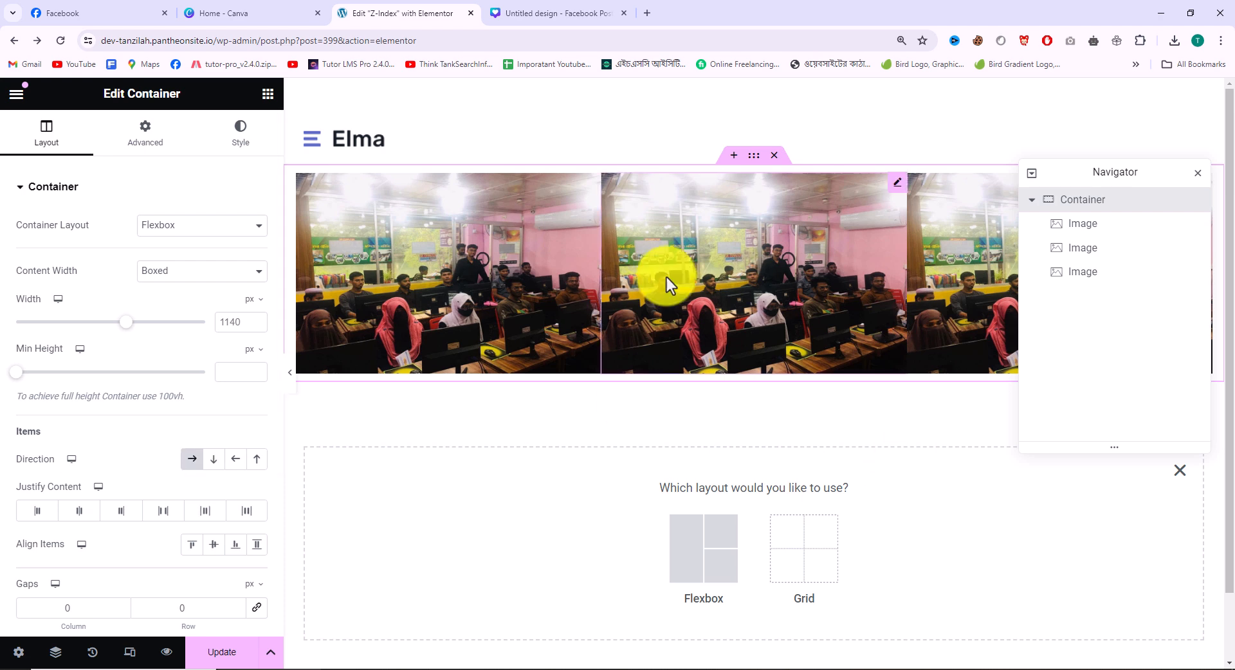
- Replace the middle image with the media library photo of the man in a black suit beside red leaves
click(777, 264)
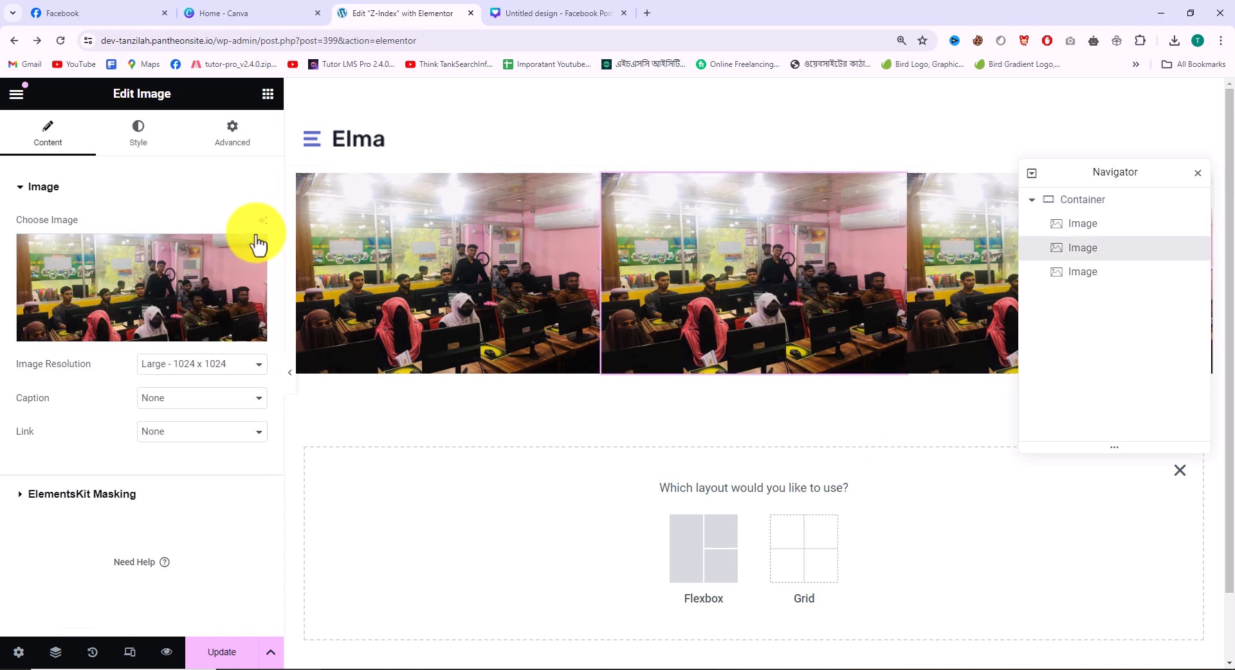
click(221, 311)
click(249, 286)
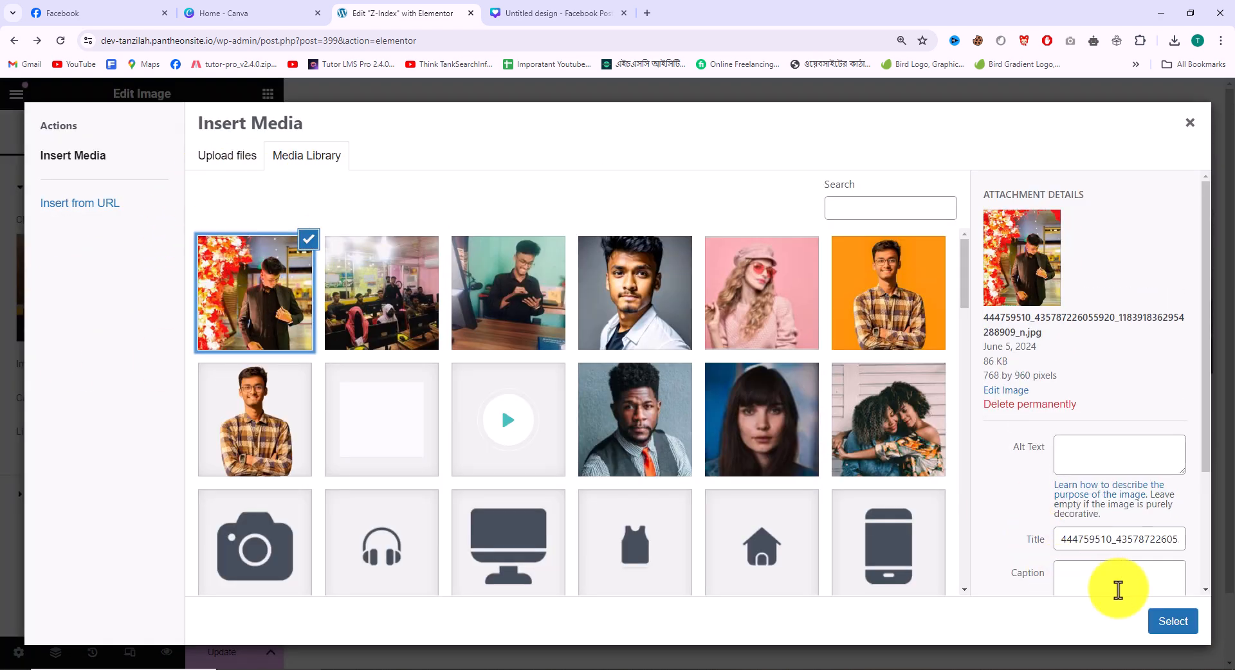
click(1164, 618)
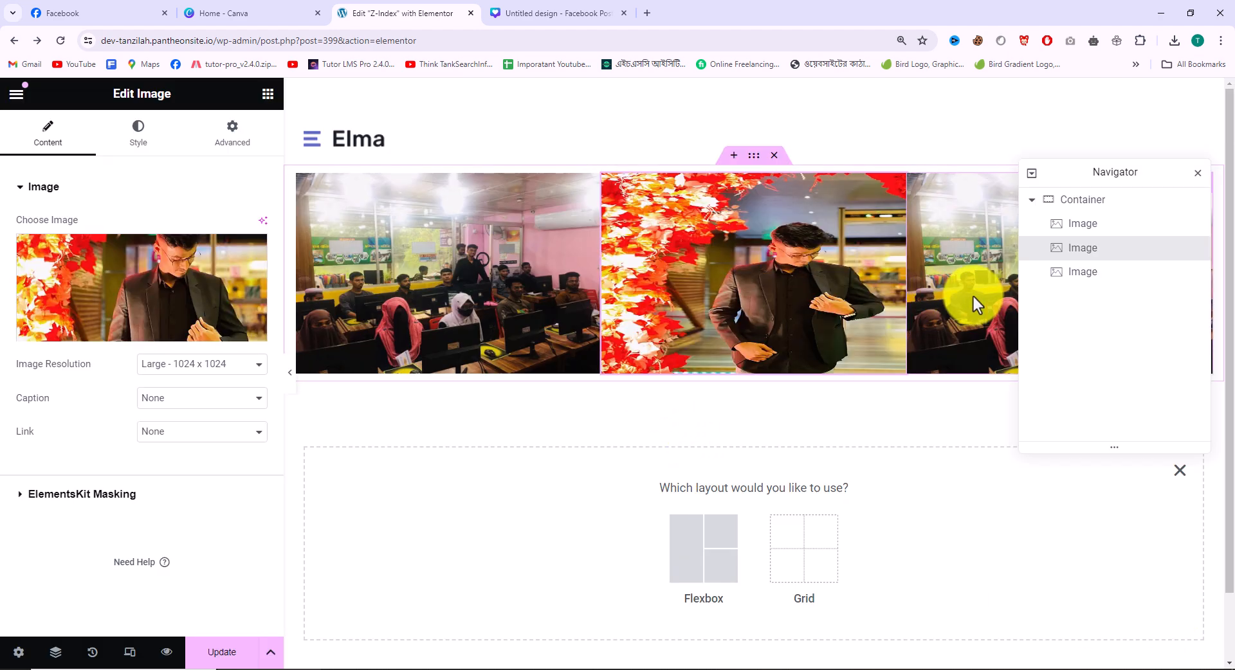
- Replace the third image with the media library photo of the smiling man holding a tablet
click(947, 299)
click(151, 318)
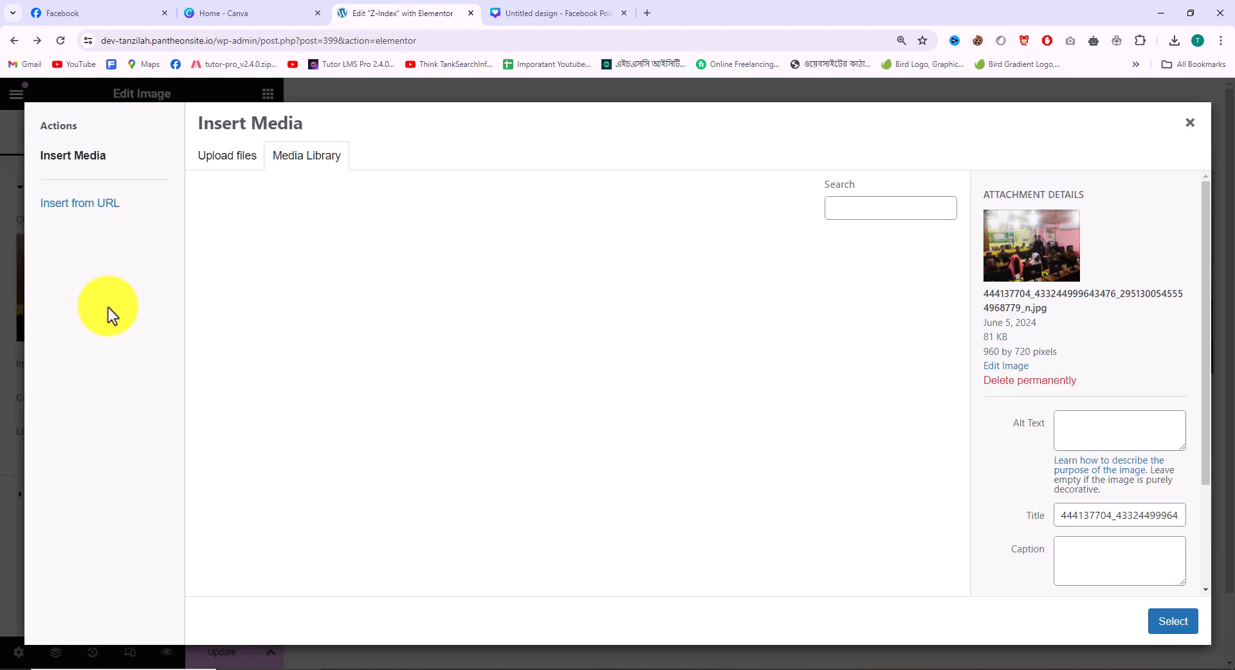
click(544, 299)
click(1173, 621)
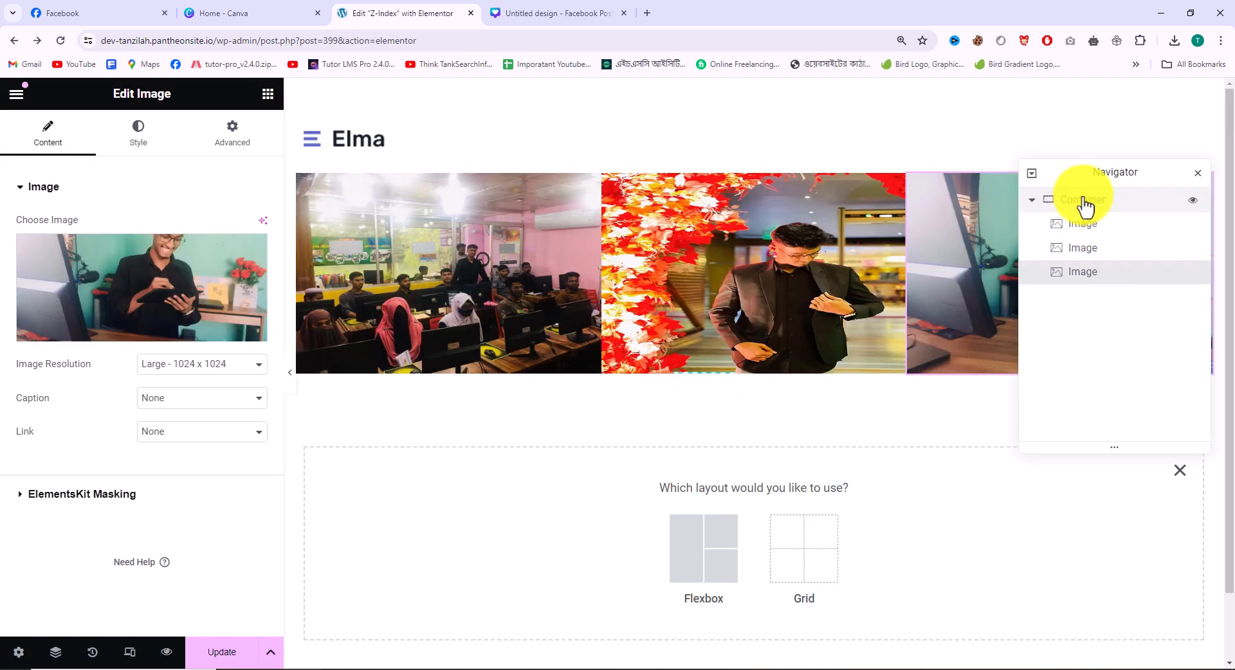
- Close the Navigator and set the middle image's object fit to Cover
click(1196, 175)
click(795, 229)
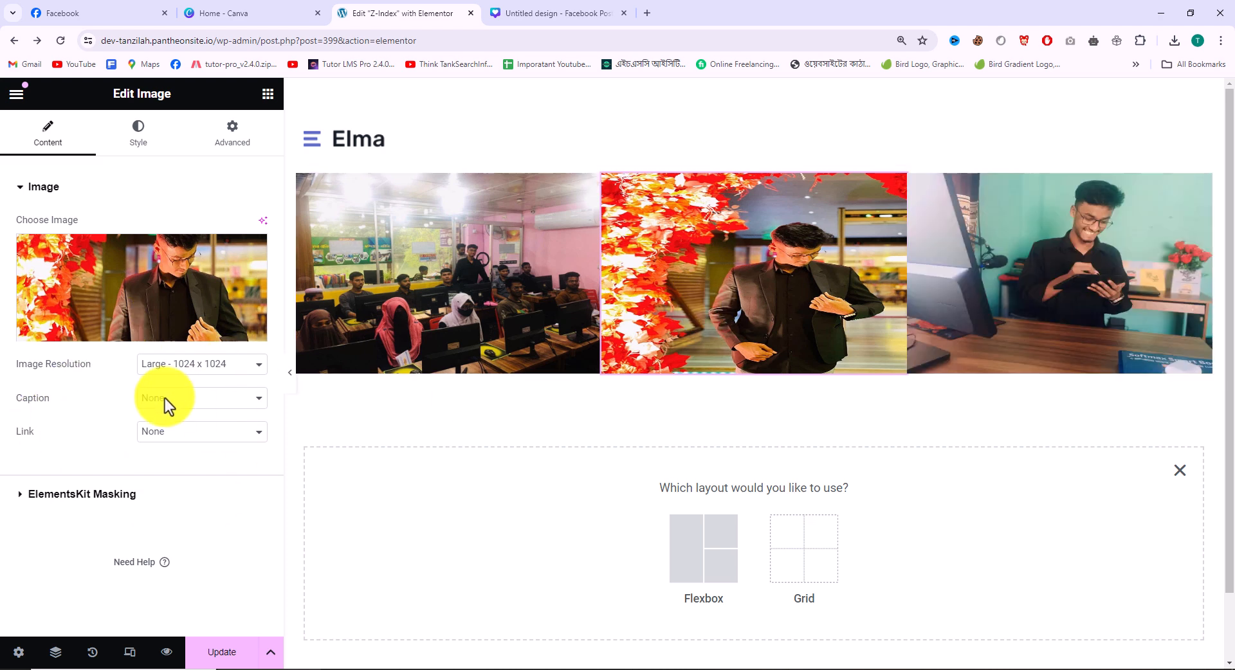
click(144, 149)
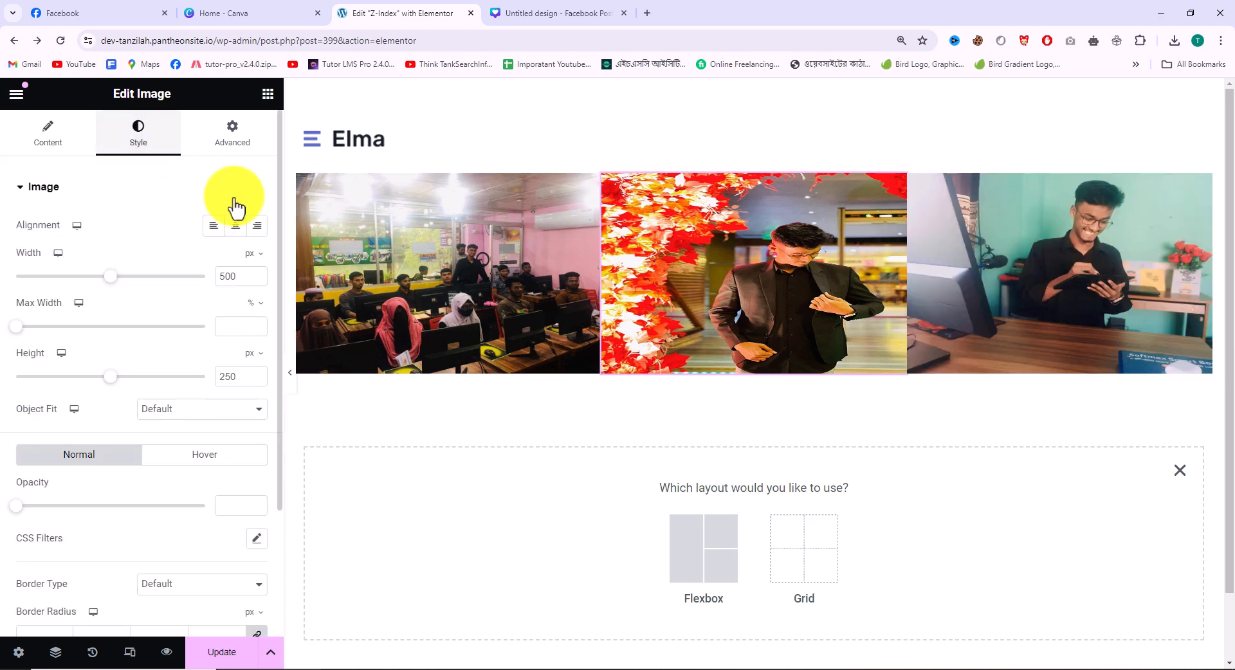
click(189, 412)
click(194, 447)
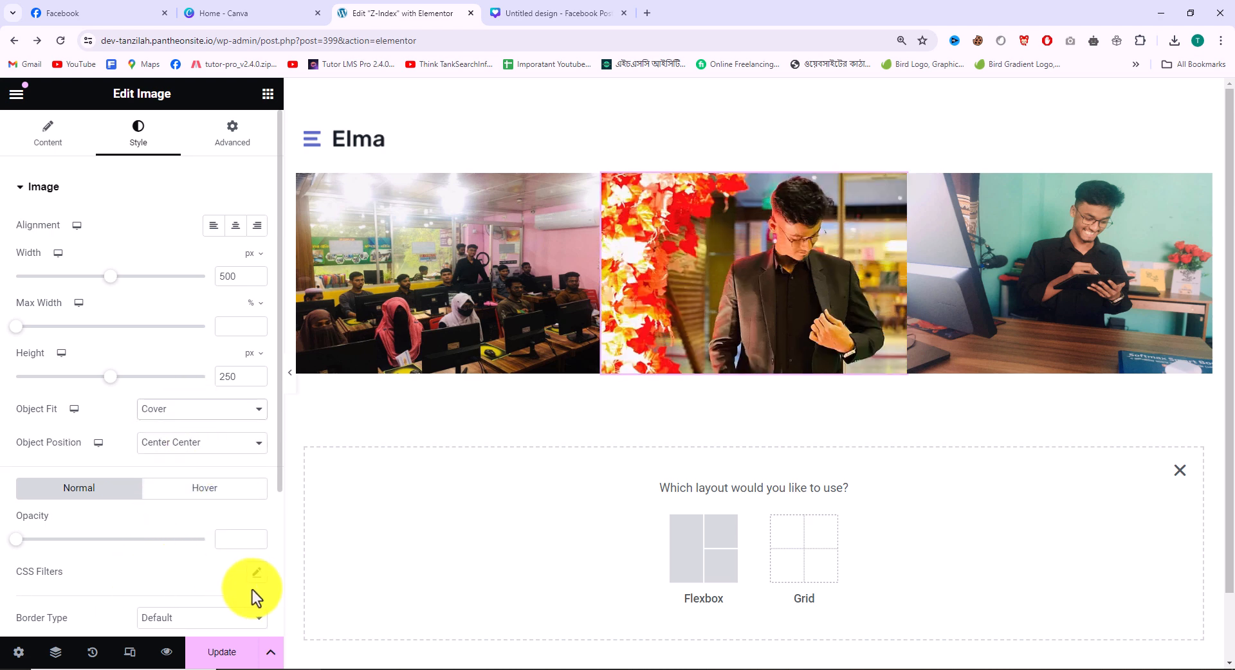
- Round the middle image's corners with a border radius of 50% on all sides
scroll(182, 573, down, 3)
click(259, 461)
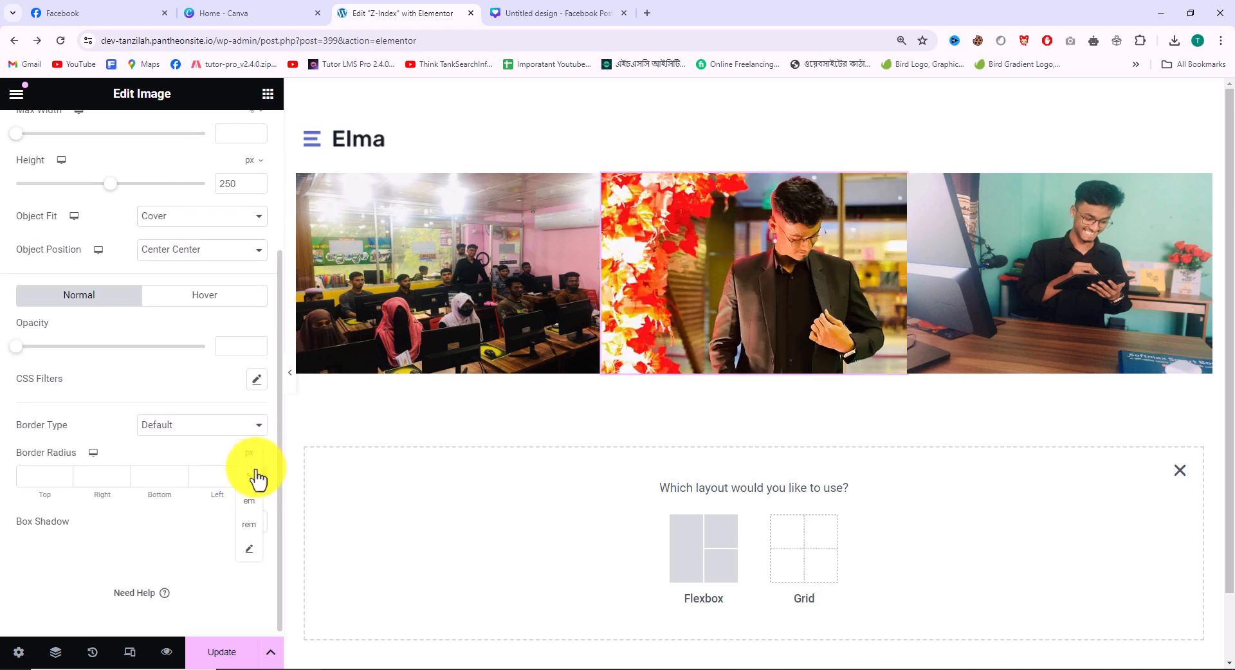
click(253, 482)
click(52, 475)
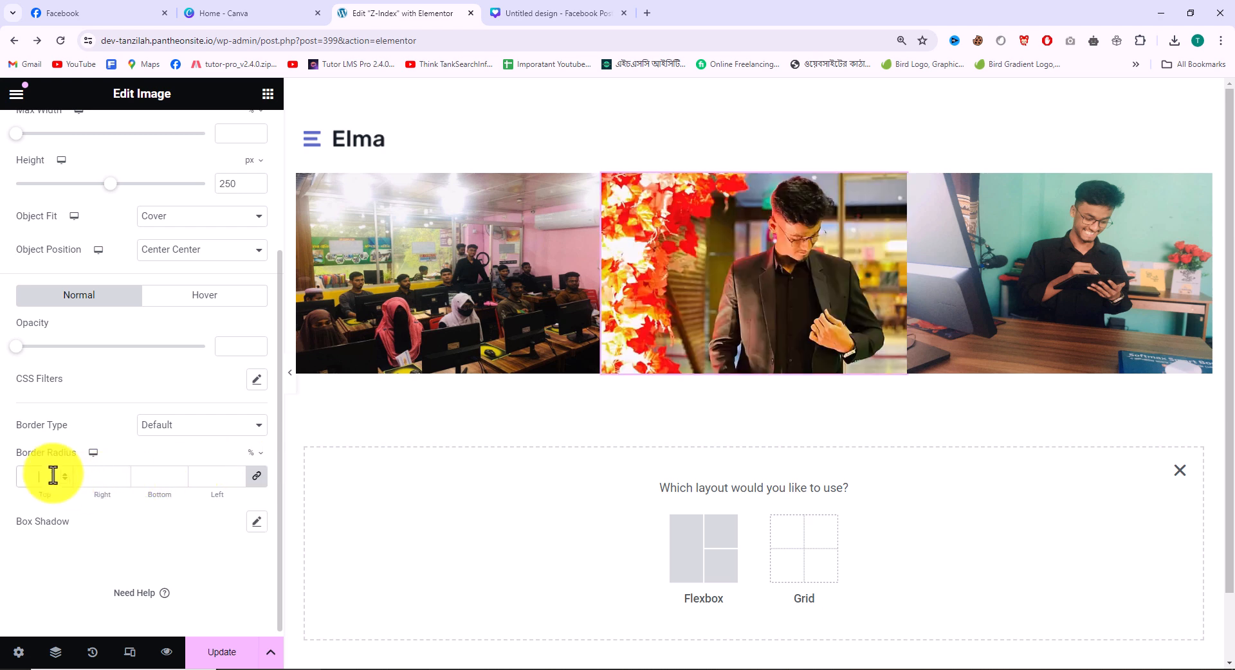
text(50)
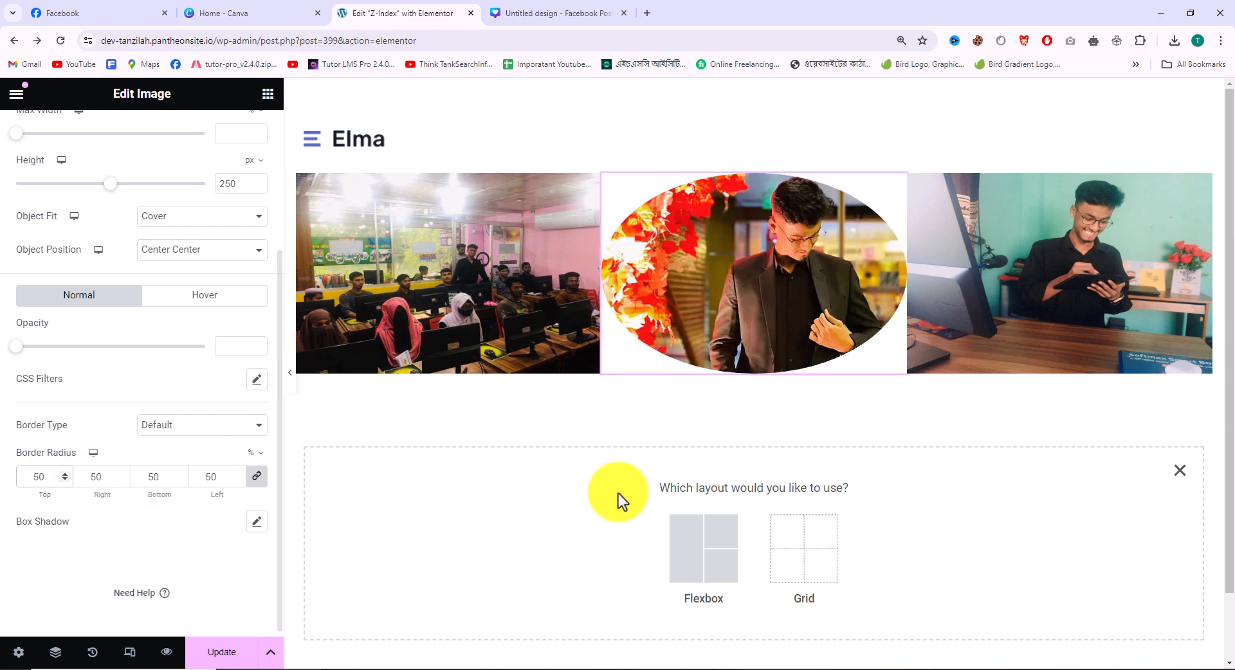
- Round the corners of the third image, the man with the tablet, with a 50% border radius on all sides
click(1006, 249)
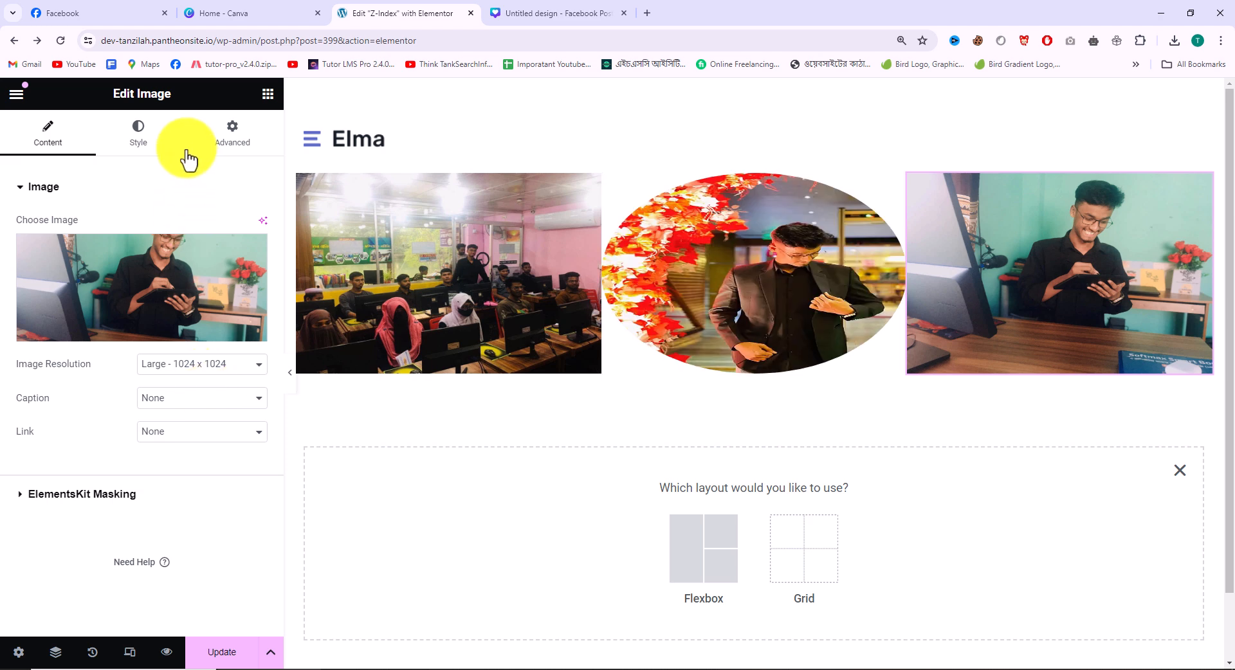
click(162, 134)
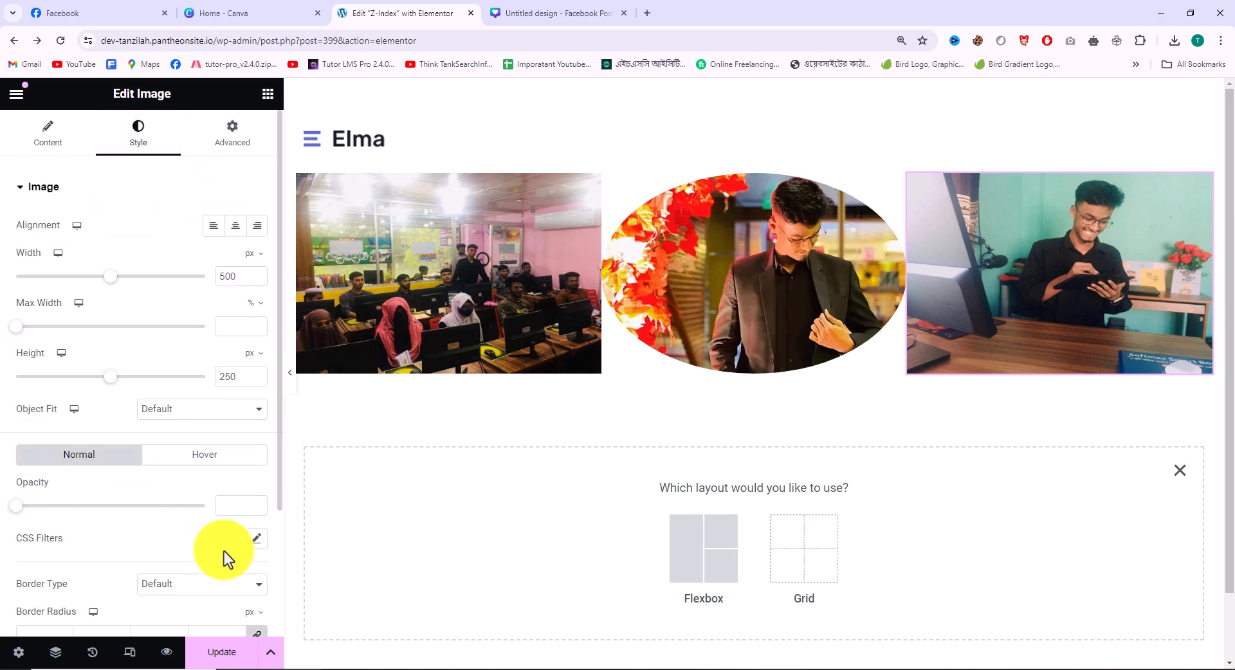
scroll(219, 559, down, 3)
click(254, 451)
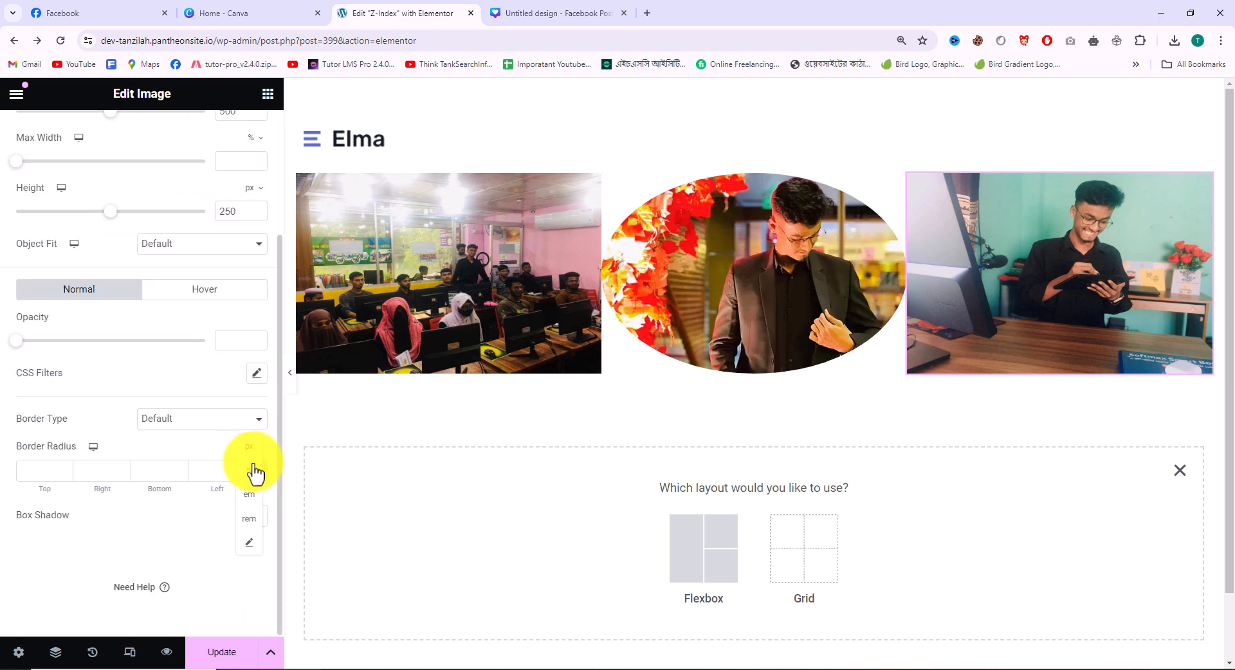
click(251, 474)
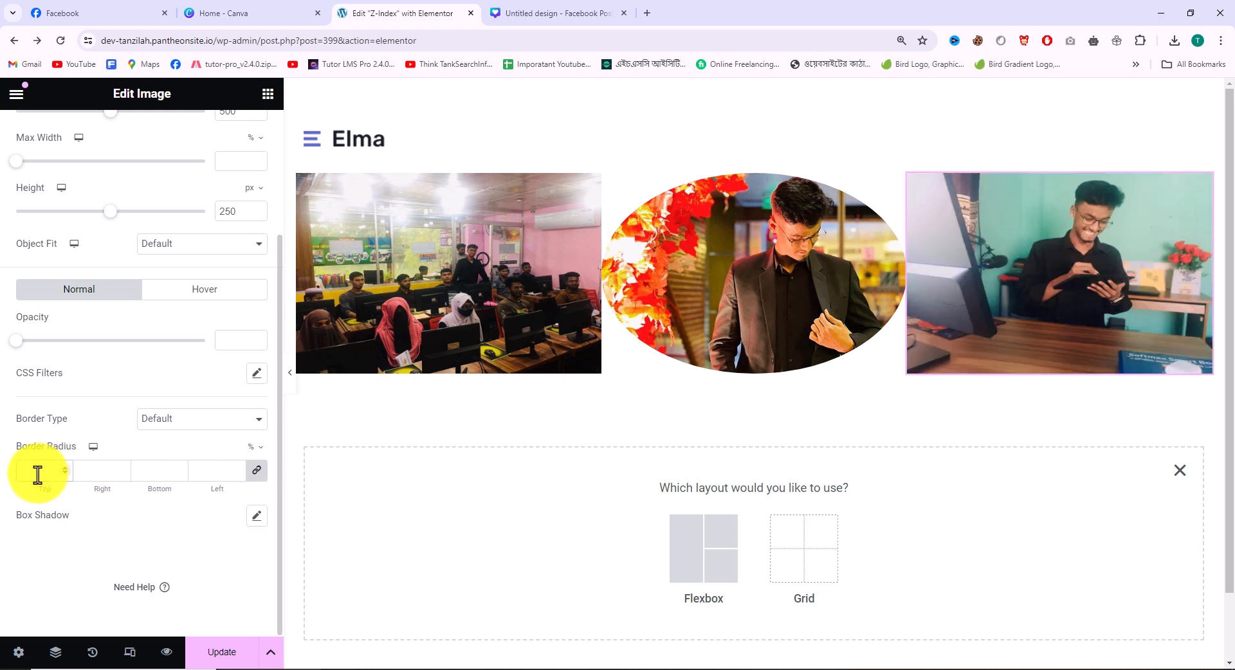
click(38, 475)
text(50)
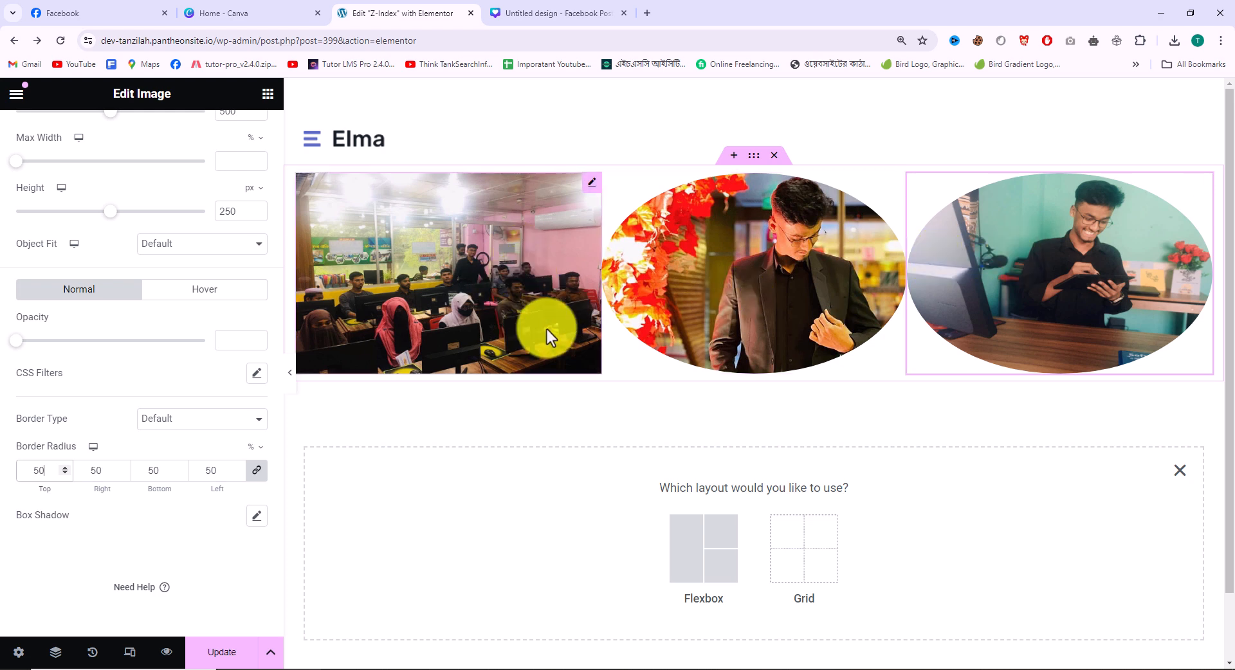
- Reduce the third image's border radius to 12% on all sides
click(64, 467)
click(64, 467)
click(64, 468)
click(64, 475)
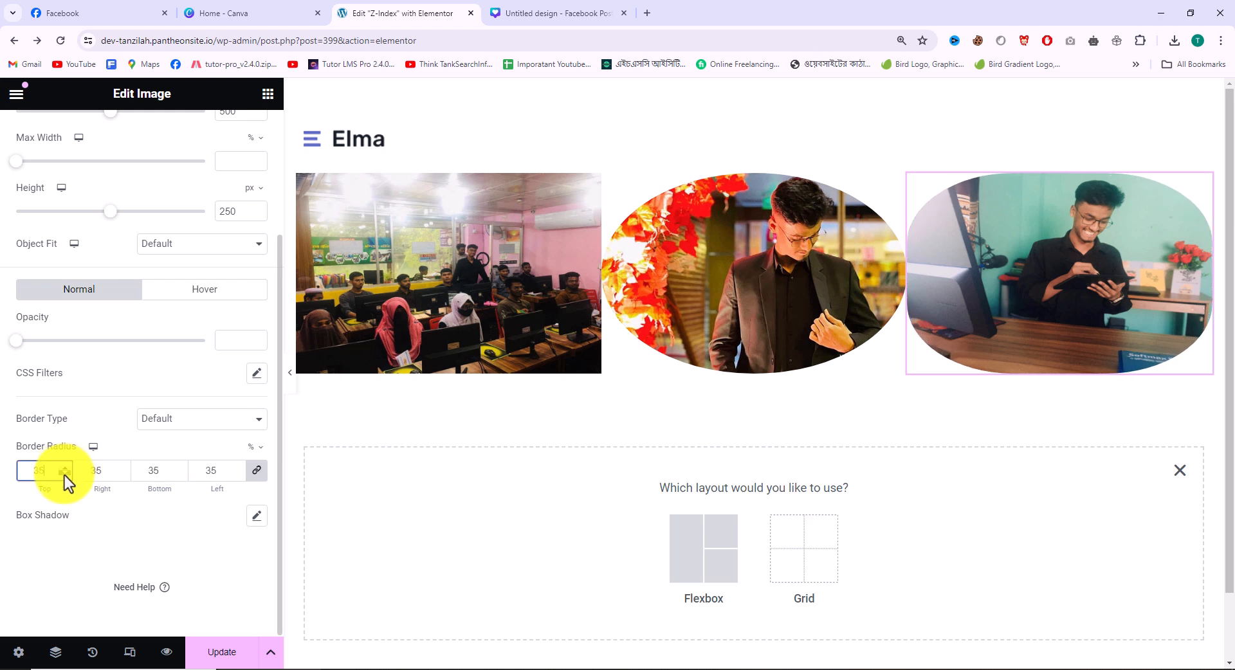
click(64, 476)
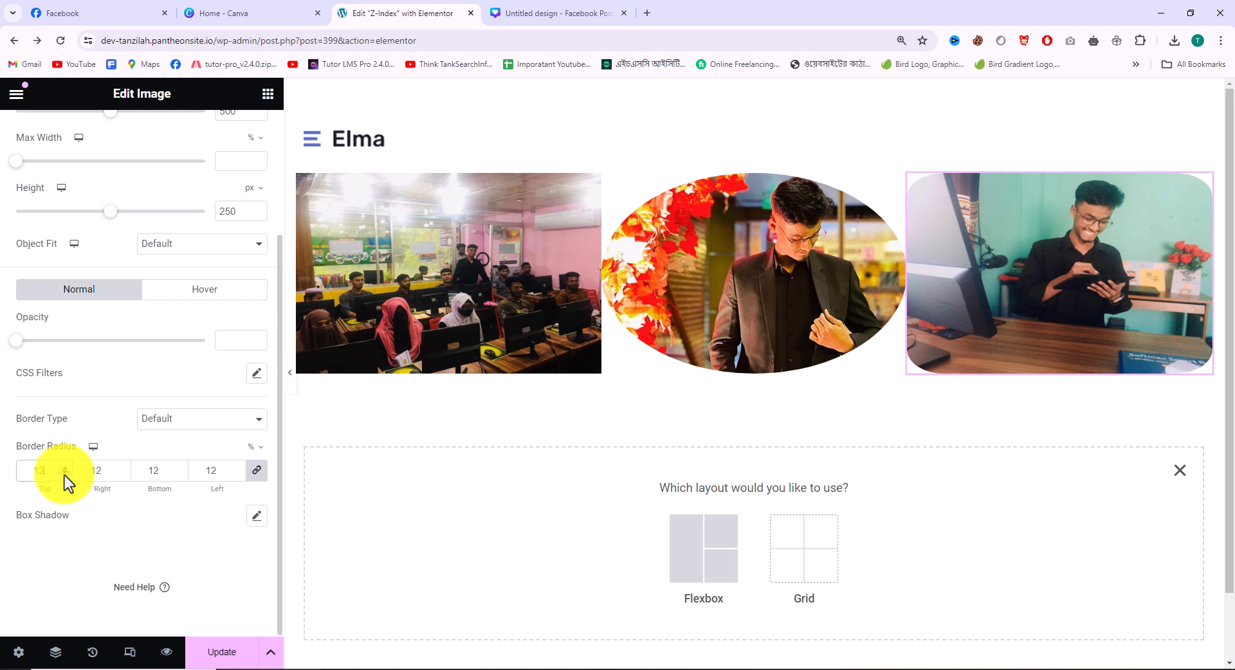
- Reduce the border radius of the middle image, the man in the black suit, to 15% on all sides
click(727, 314)
scroll(125, 567, down, 3)
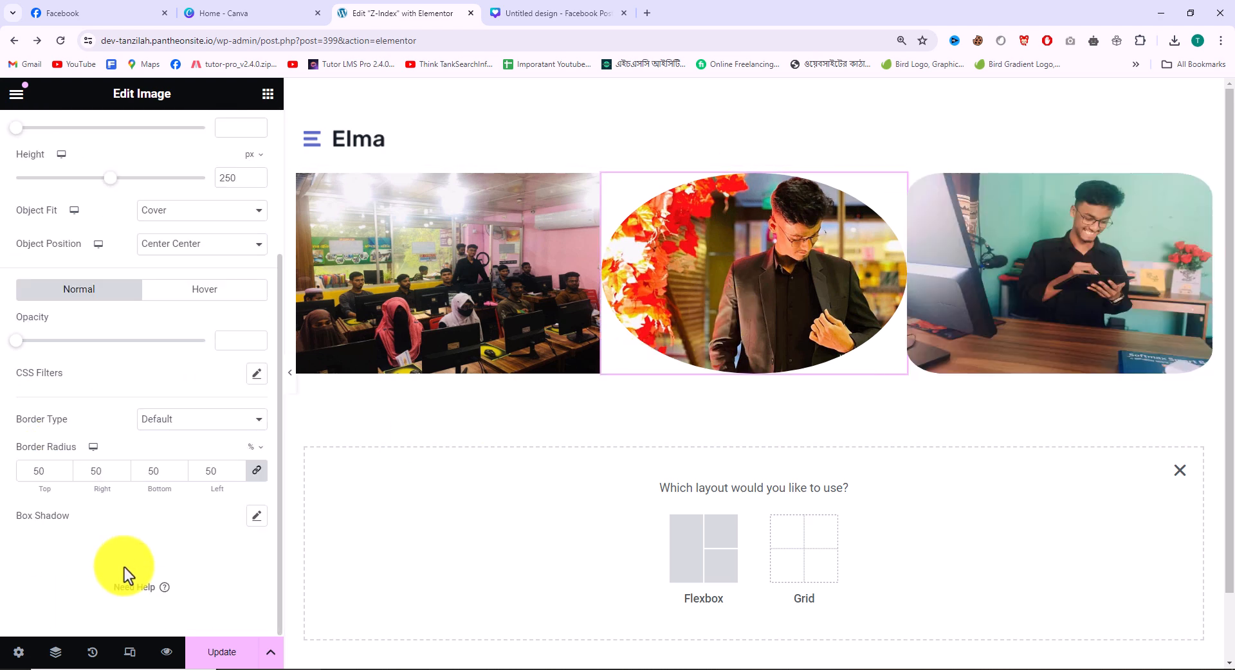
click(64, 476)
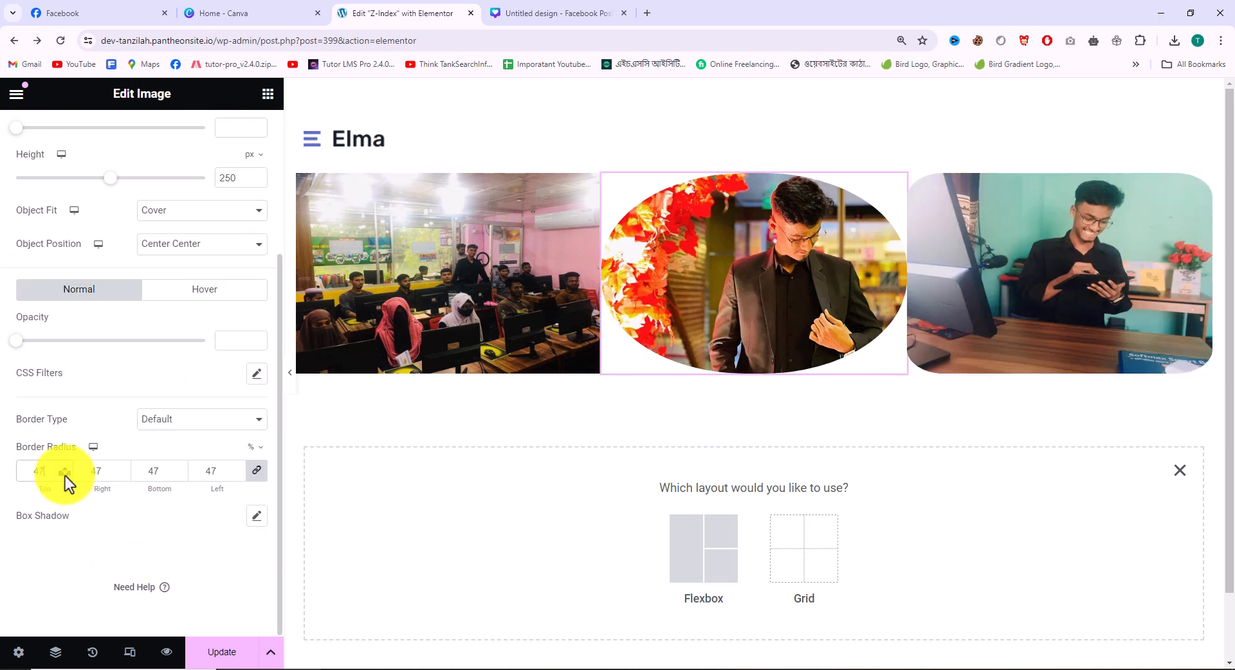
click(64, 476)
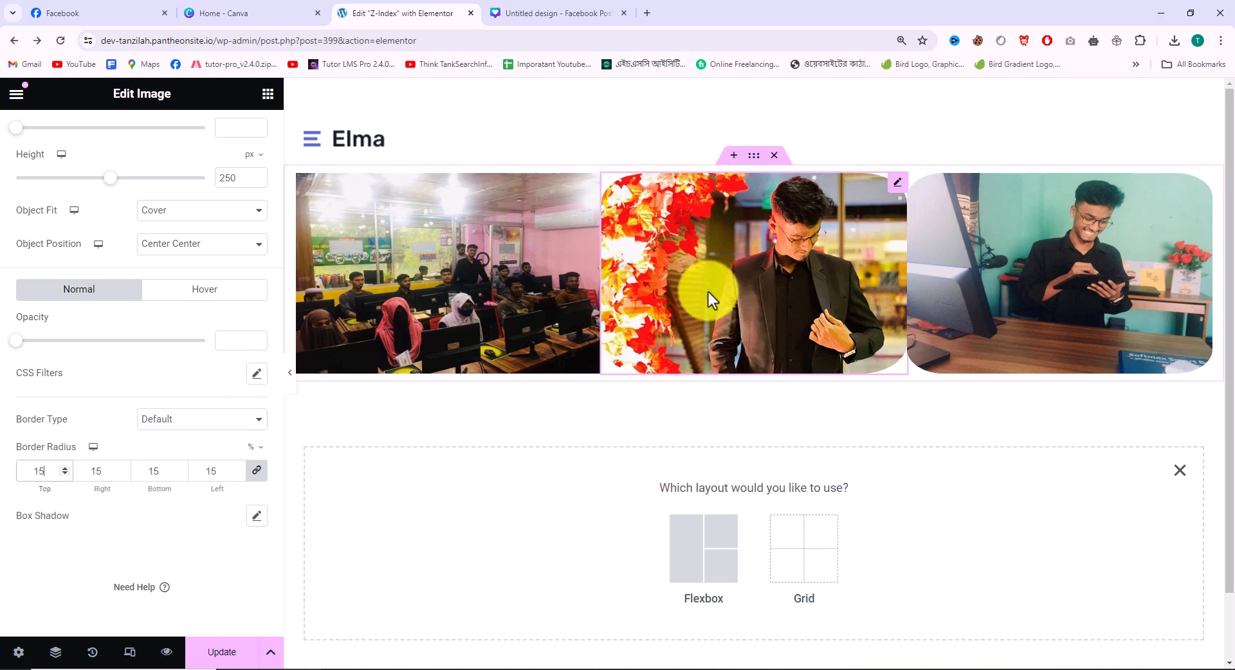
- Set the position of the image of the man in the black suit to Absolute
mouse_move(843, 289)
mouse_down()
mouse_move(671, 296)
mouse_move(510, 276)
mouse_move(759, 275)
mouse_move(720, 278)
mouse_move(785, 261)
mouse_move(758, 253)
mouse_move(845, 280)
mouse_up()
click(845, 280)
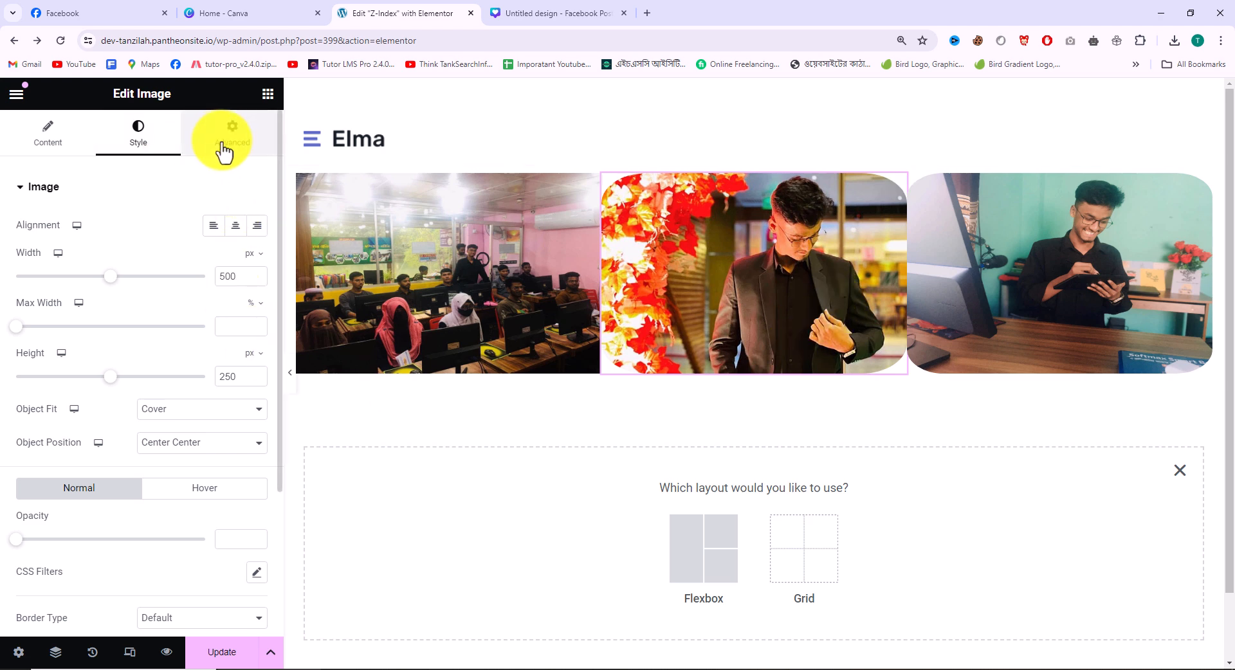
click(249, 147)
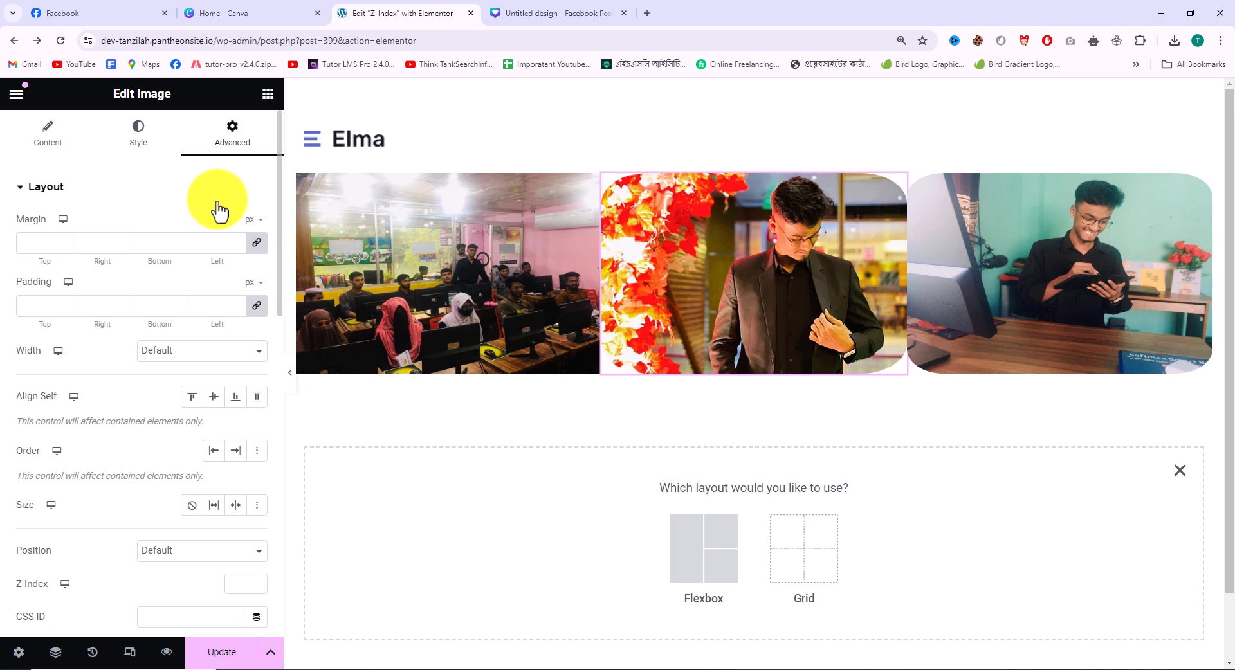
scroll(97, 555, down, 2)
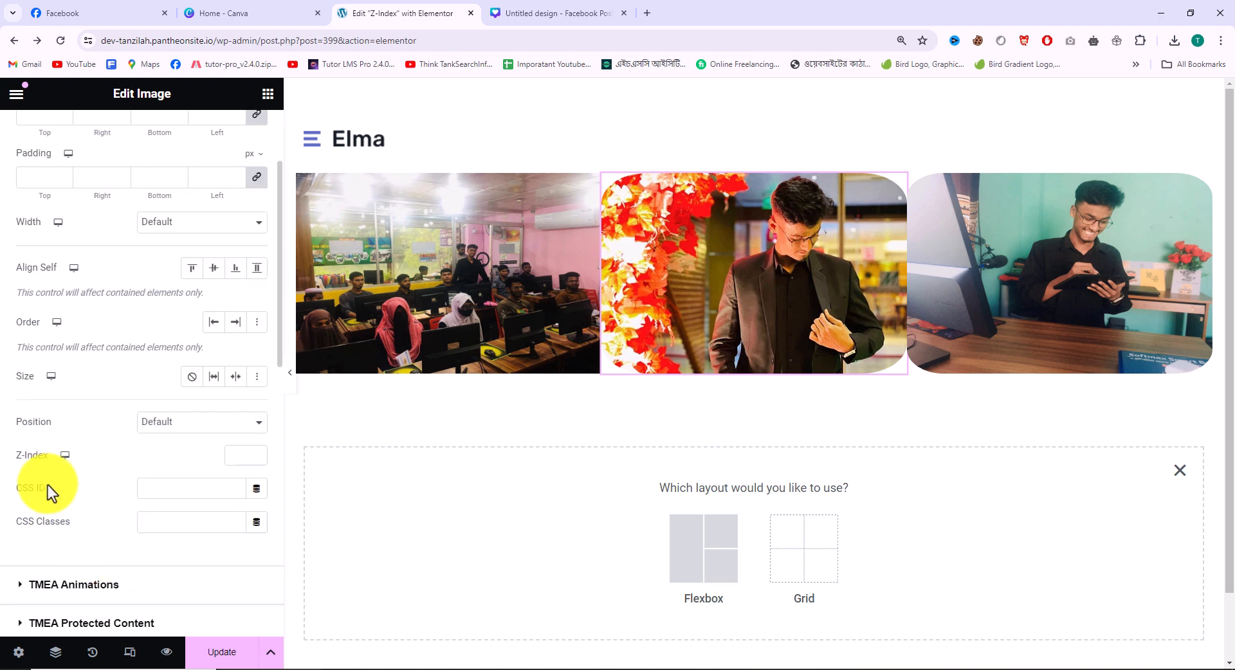
click(169, 423)
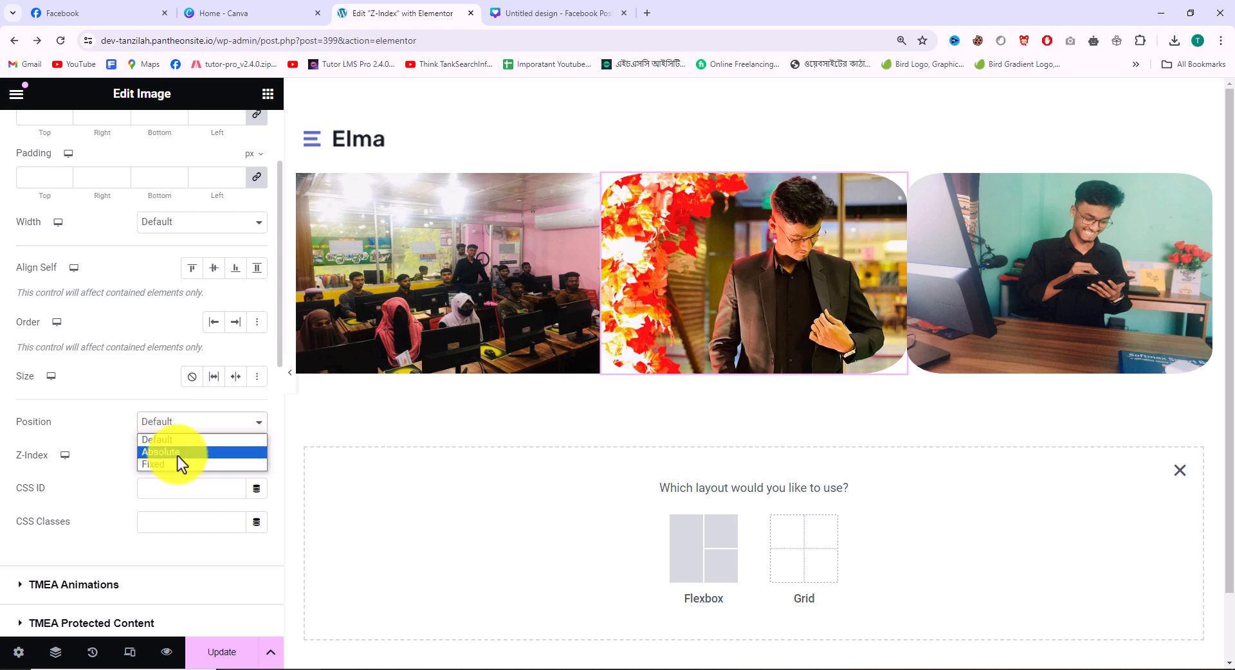
click(177, 454)
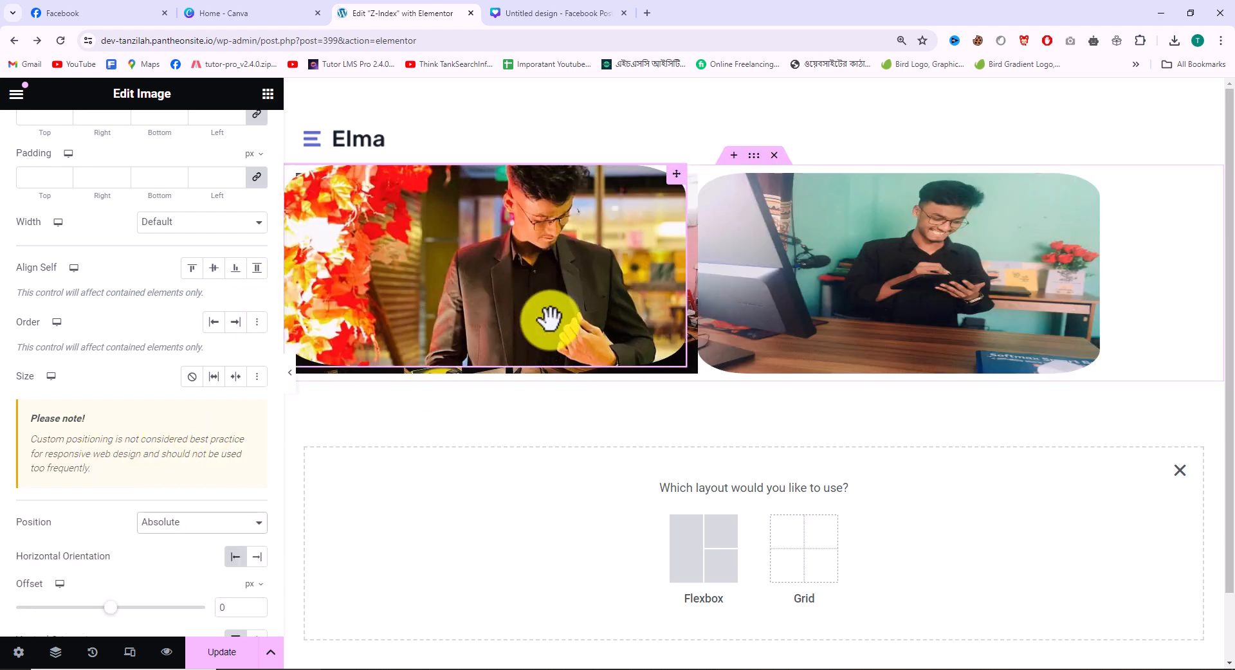
- Set the position of the image of the man with the tablet to Absolute
click(864, 283)
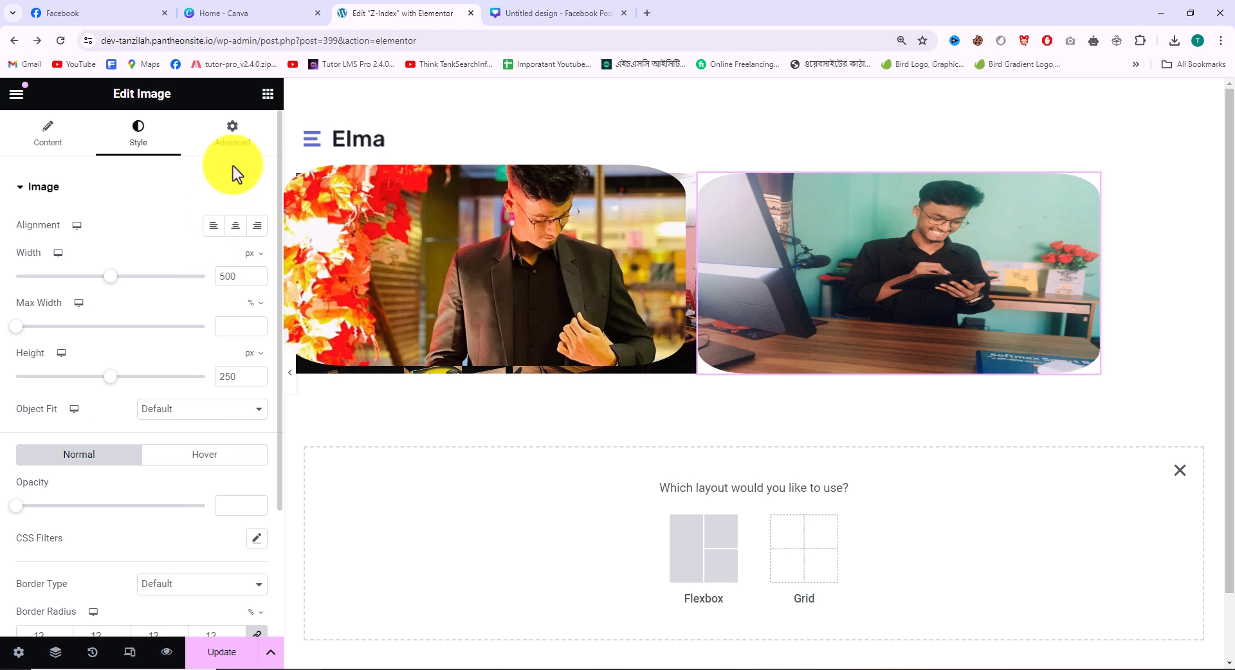
click(234, 143)
click(181, 551)
click(175, 584)
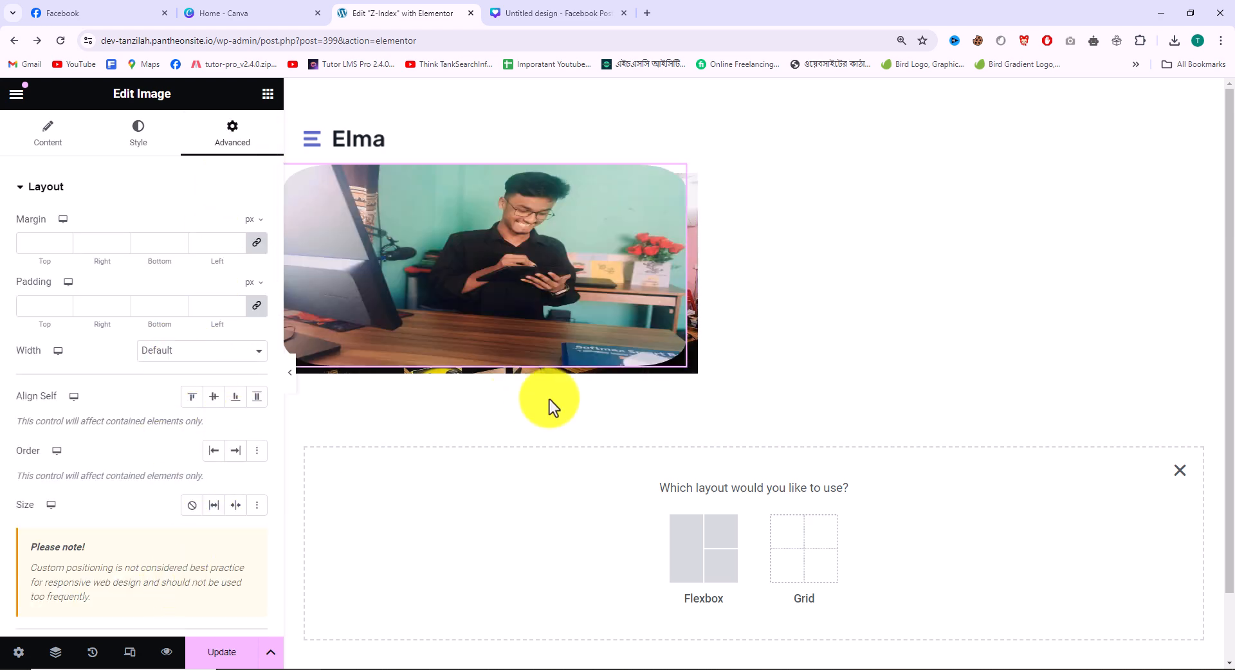
- Set the position of the classroom image to Absolute
click(693, 262)
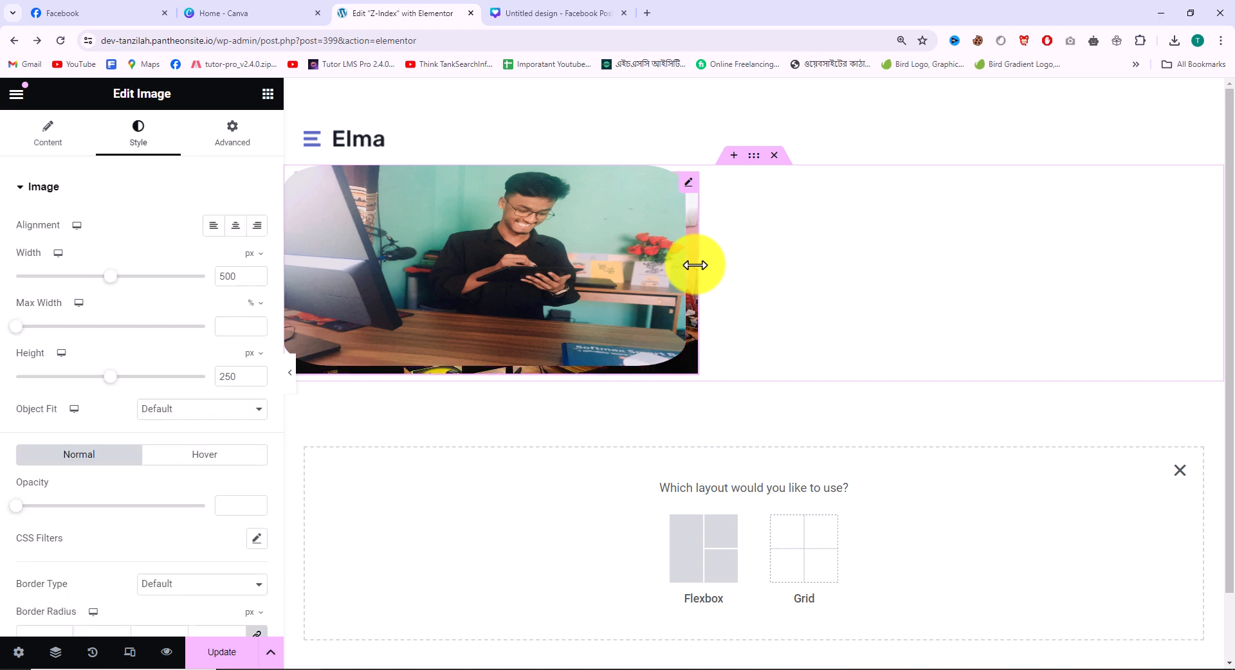
click(217, 141)
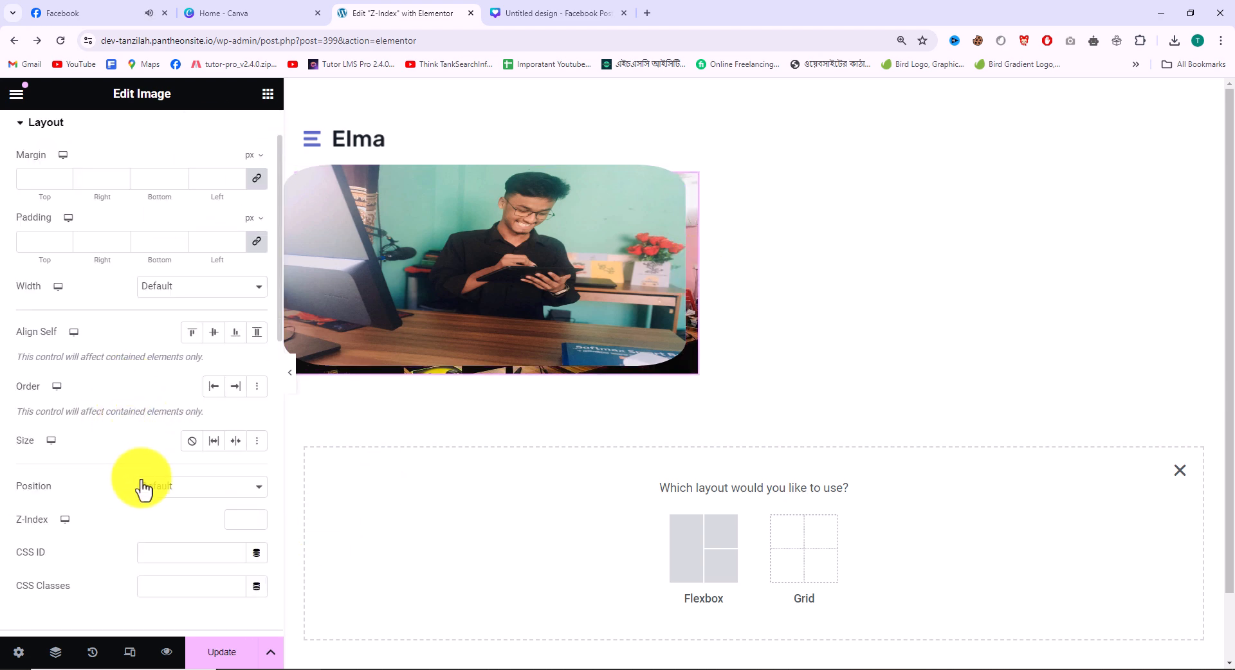
click(171, 488)
click(171, 515)
- Overlap the images diagonally at offsets of about 438, 0 px for the tablet image, 220, -65 px for the suit image and 595, 117 px for the classroom
drag(539, 296, 798, 266)
drag(441, 280, 616, 225)
drag(441, 312, 877, 413)
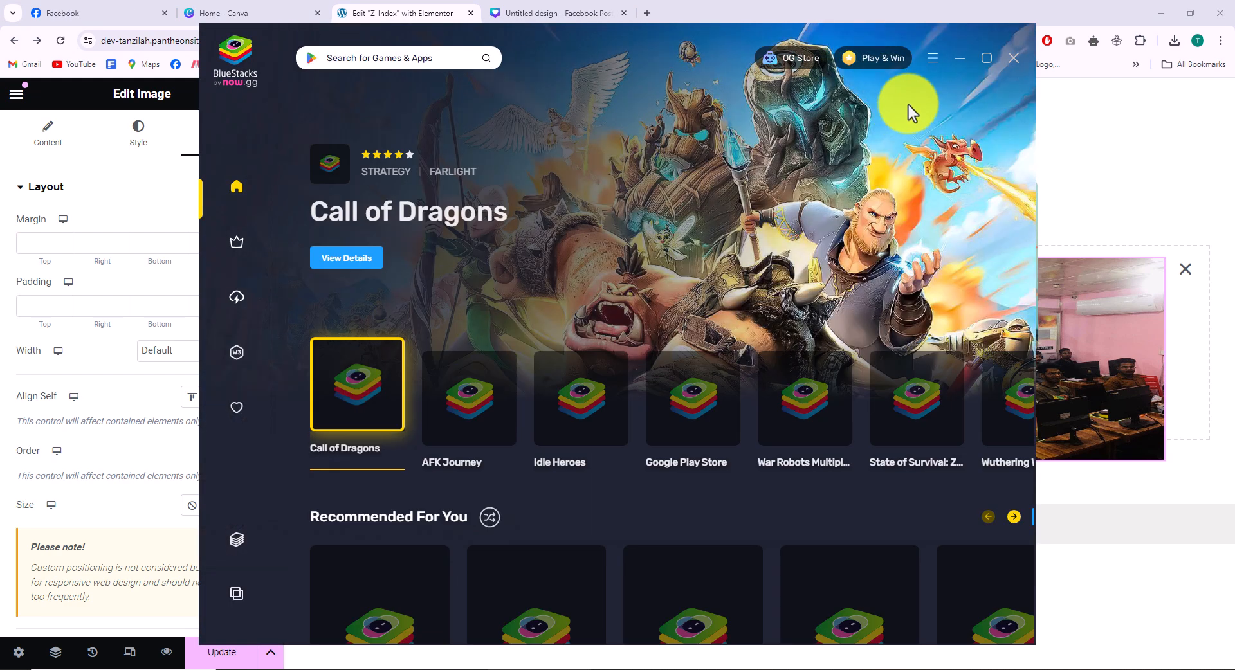
- Close the BlueStacks windows covering the Elementor editor
click(1013, 58)
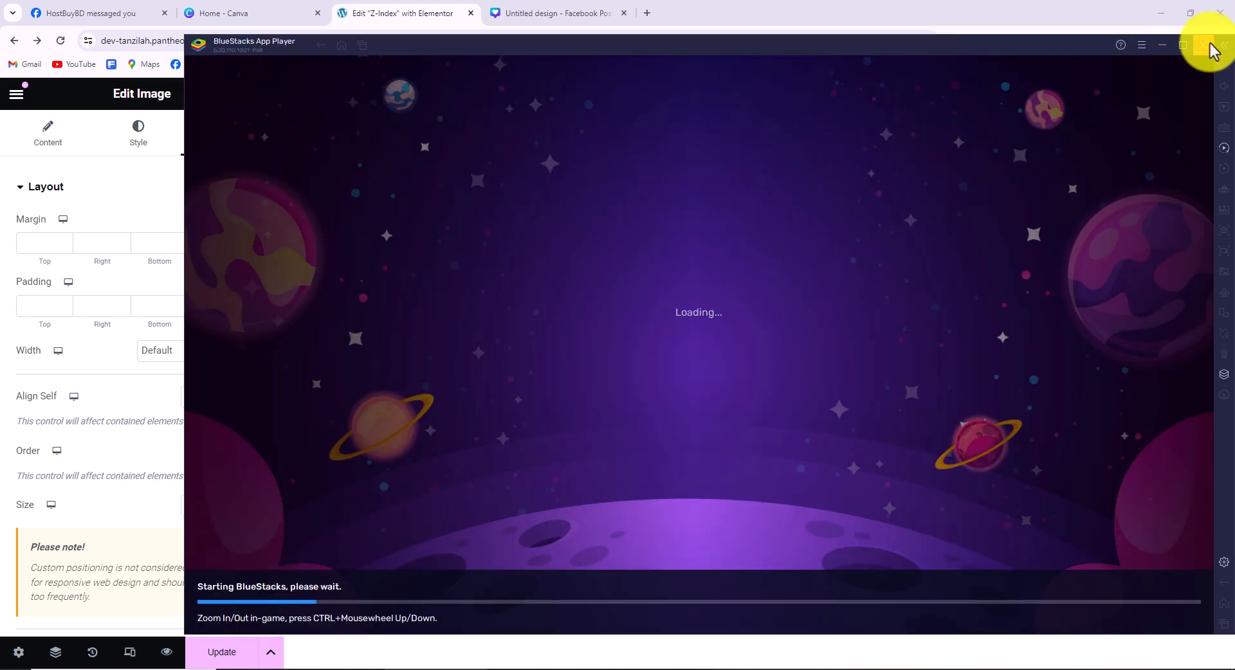
click(1203, 44)
- Set the Z-Index of the image of the man with the tablet to 1
click(800, 362)
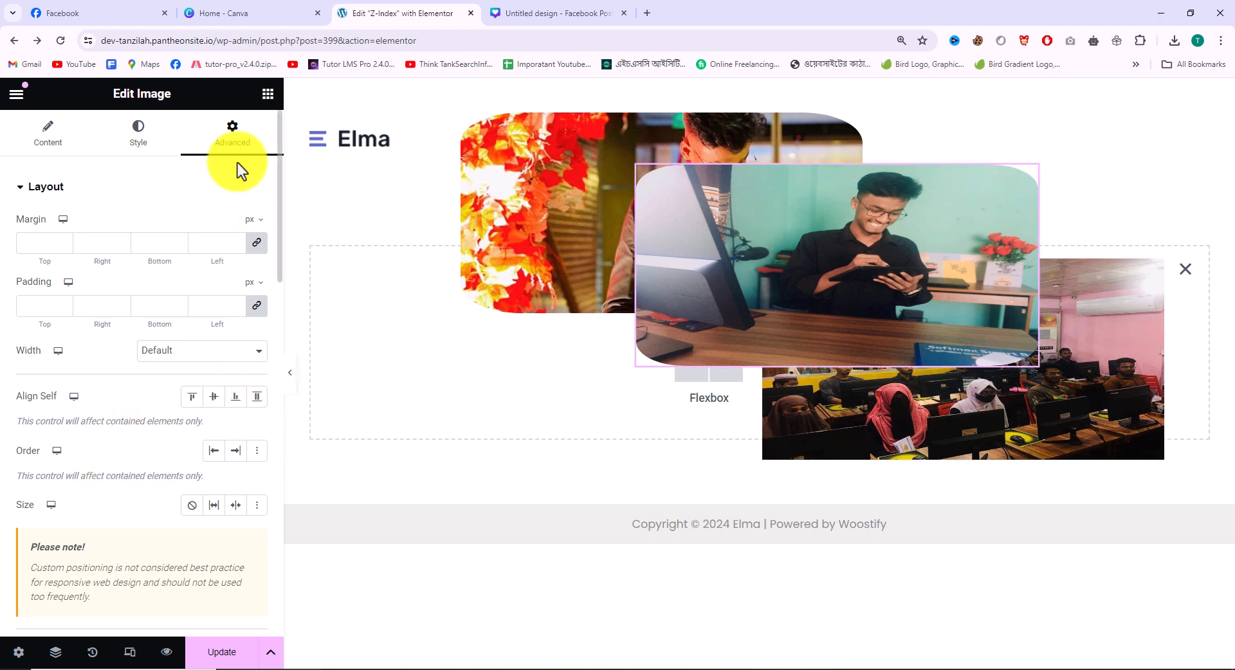
scroll(135, 379, down, 4)
scroll(148, 360, down, 4)
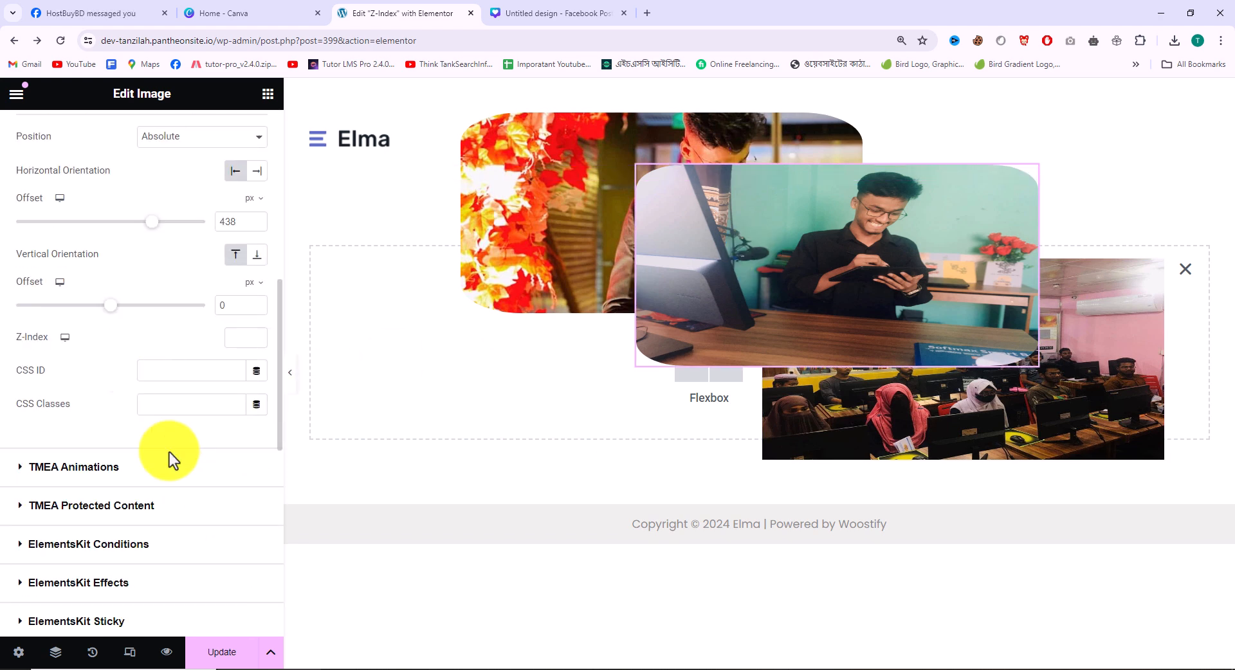
click(242, 337)
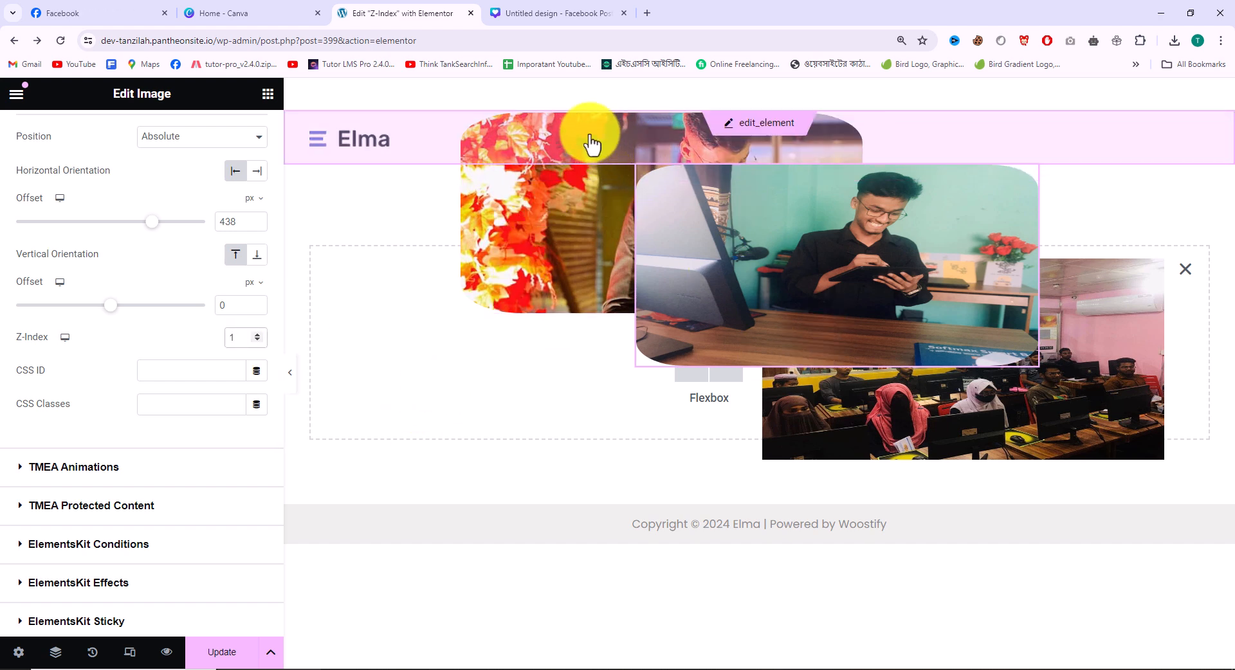
- Set the Z-Index of the image of the man in the black suit to 2
click(561, 199)
scroll(226, 449, down, 8)
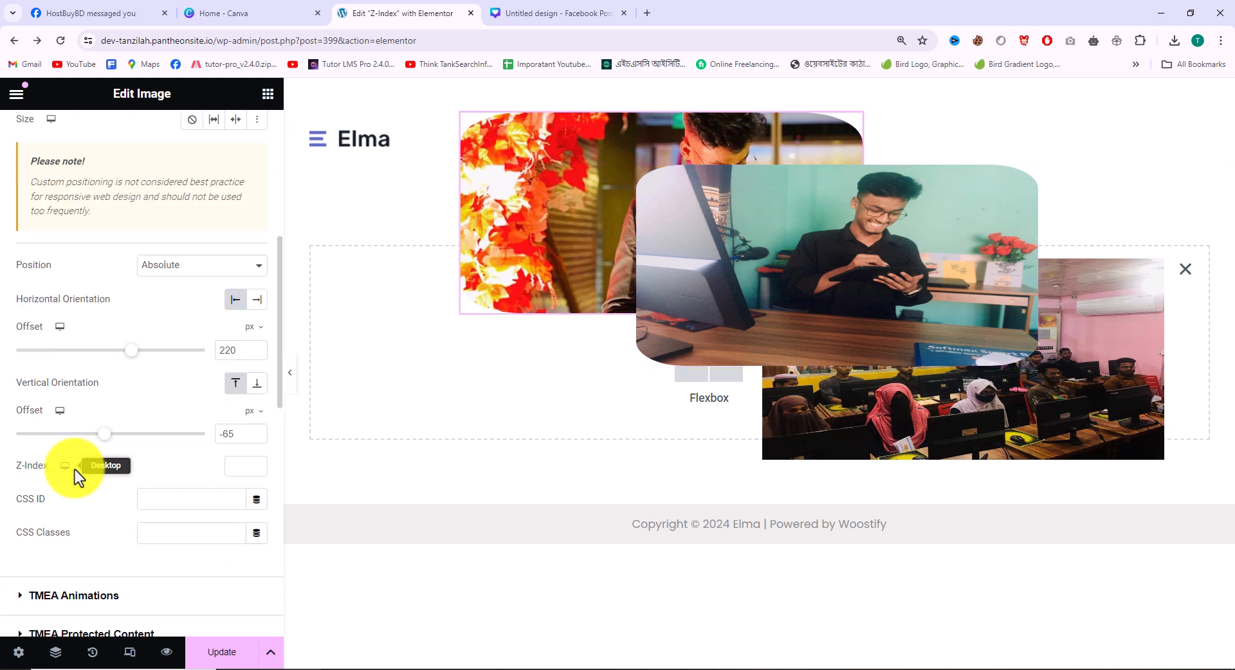
click(244, 464)
text(2)
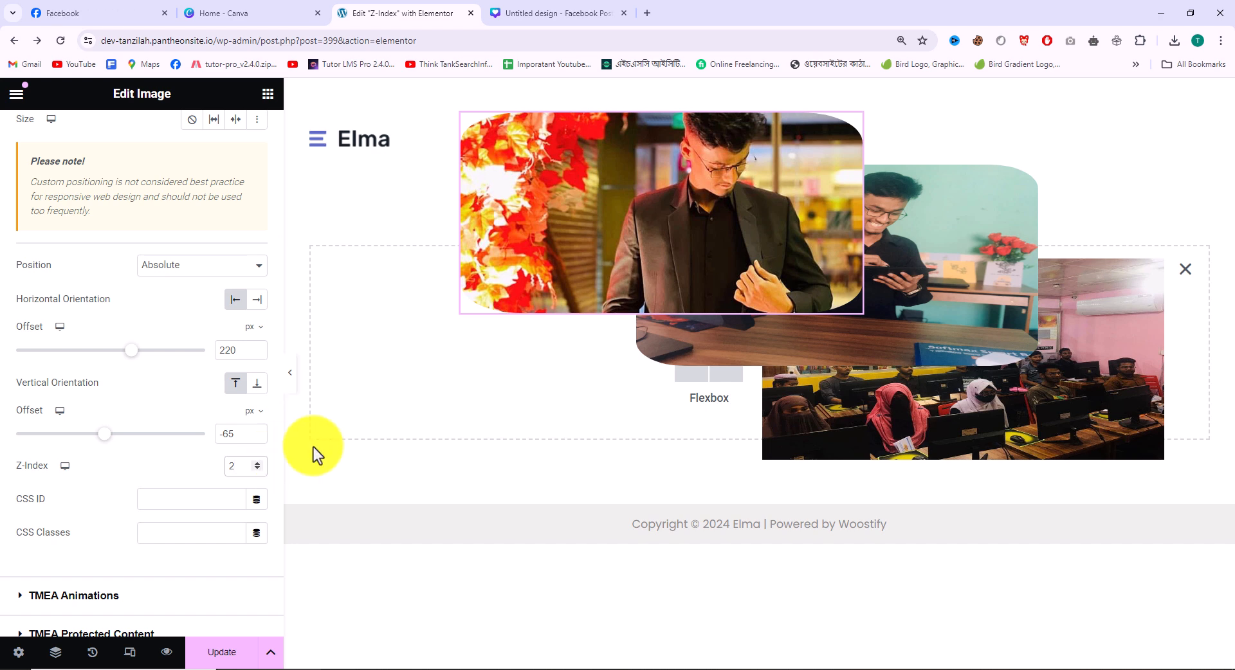
- Set the Z-Index of the classroom image to 2
click(939, 421)
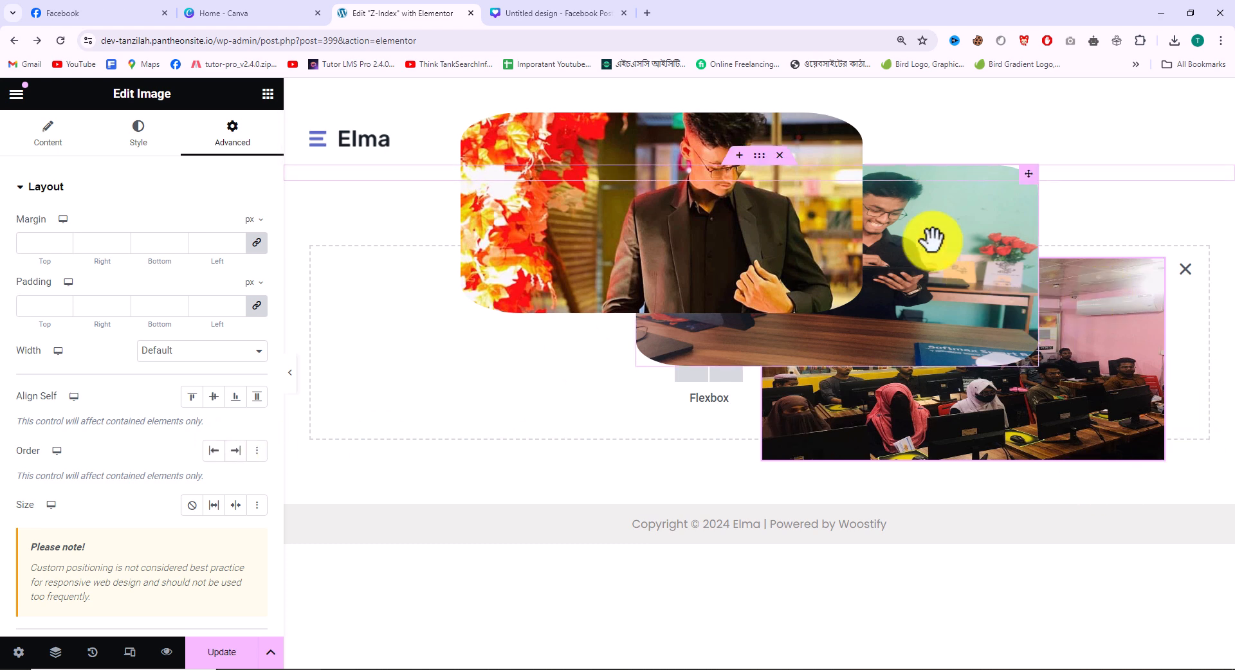
scroll(146, 477, down, 8)
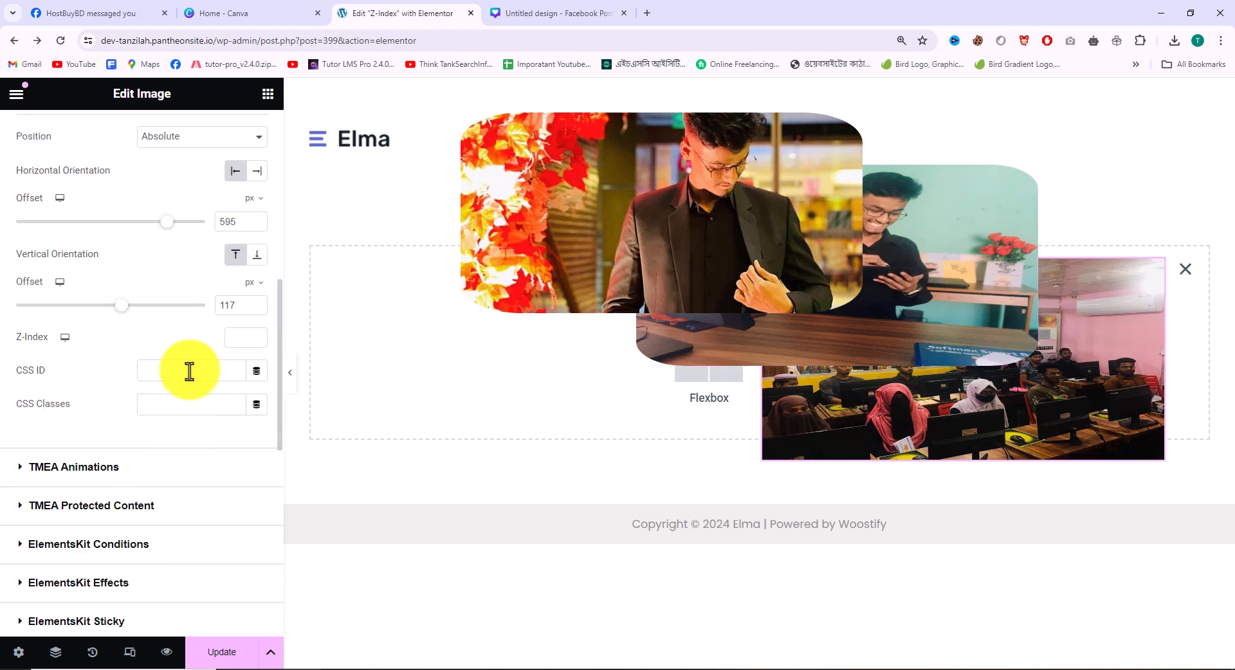
click(233, 339)
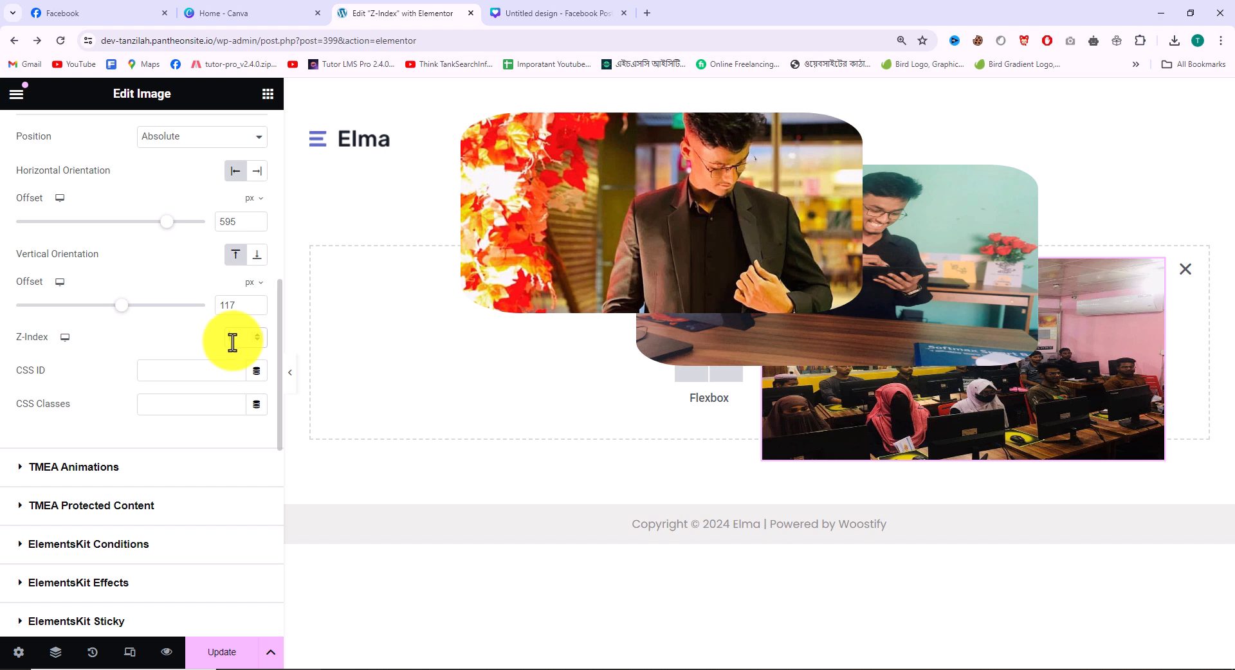
text(2)
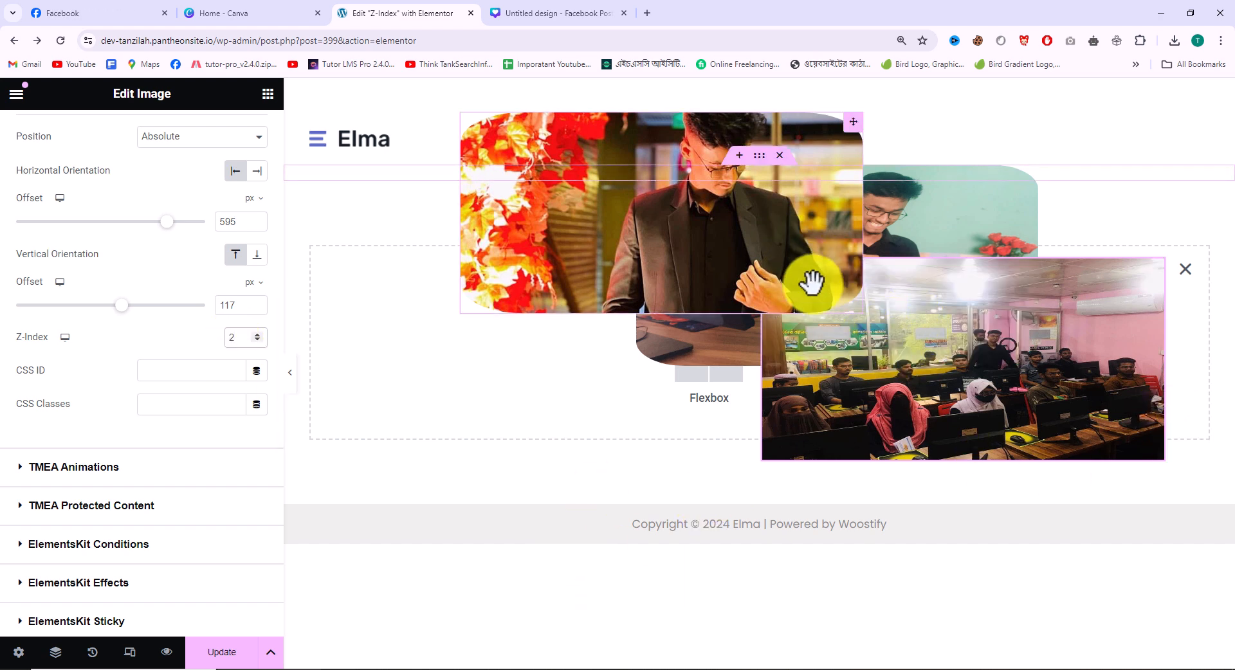
- Raise the Z-Index of the classroom image to 3
click(232, 340)
text(2)
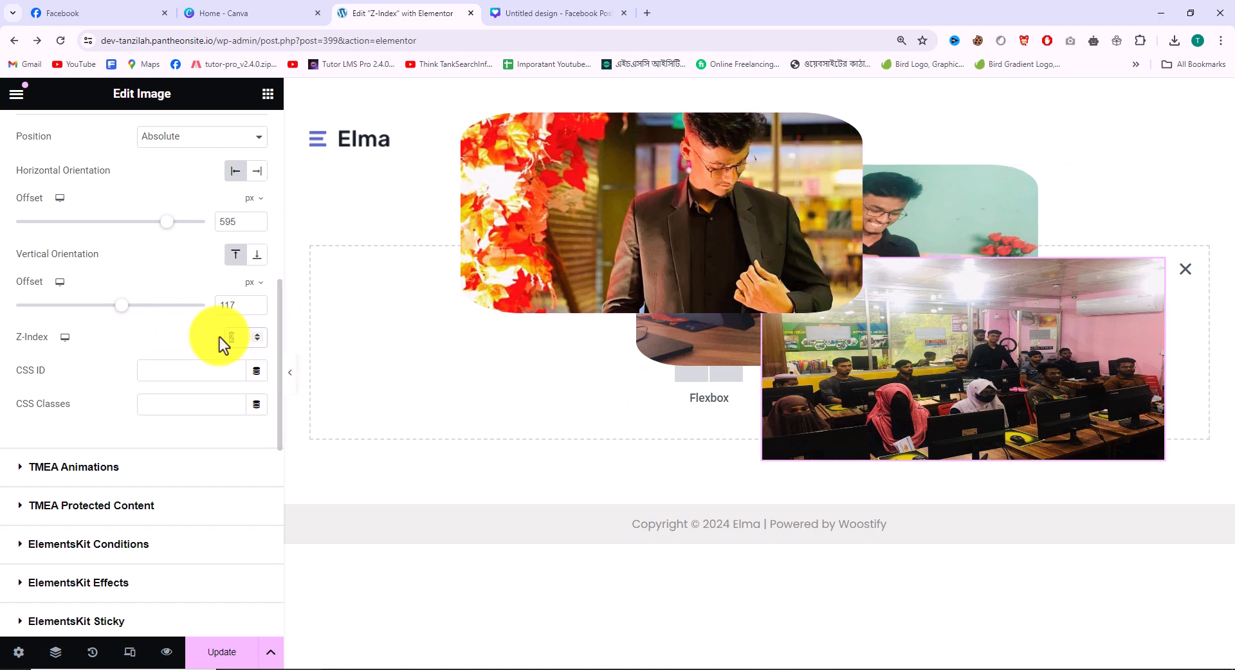
text(3)
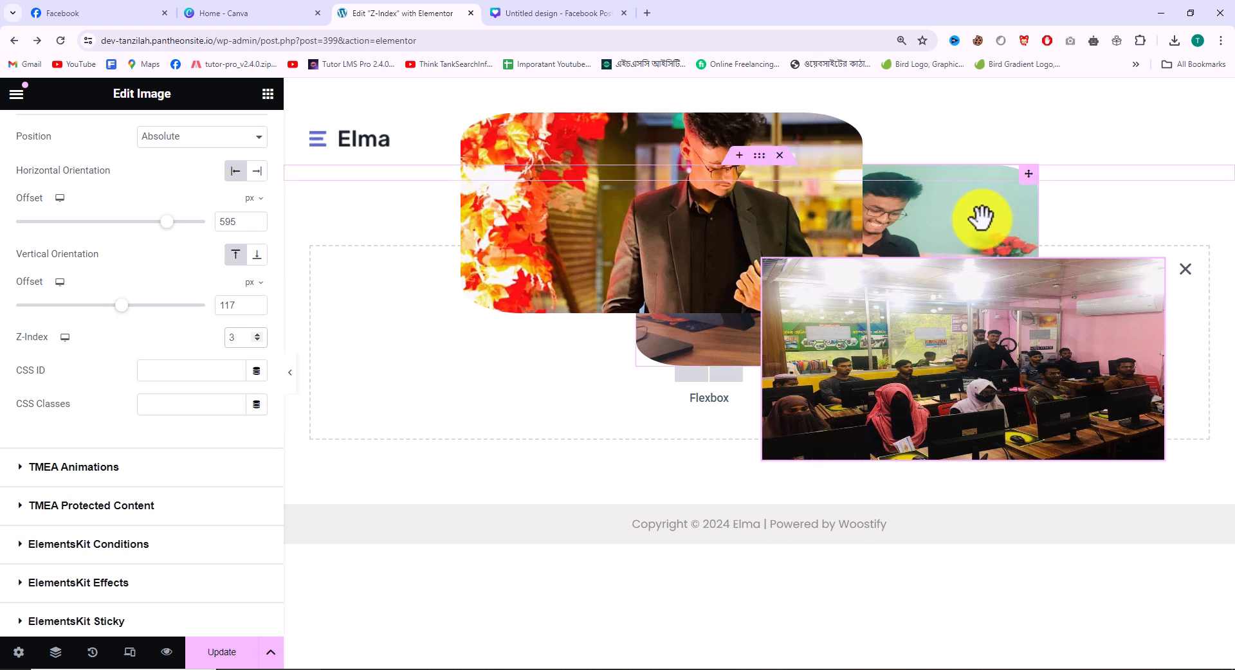
- Raise the Z-Index of the image of the man with the tablet so it stacks in front of the other two images
click(656, 311)
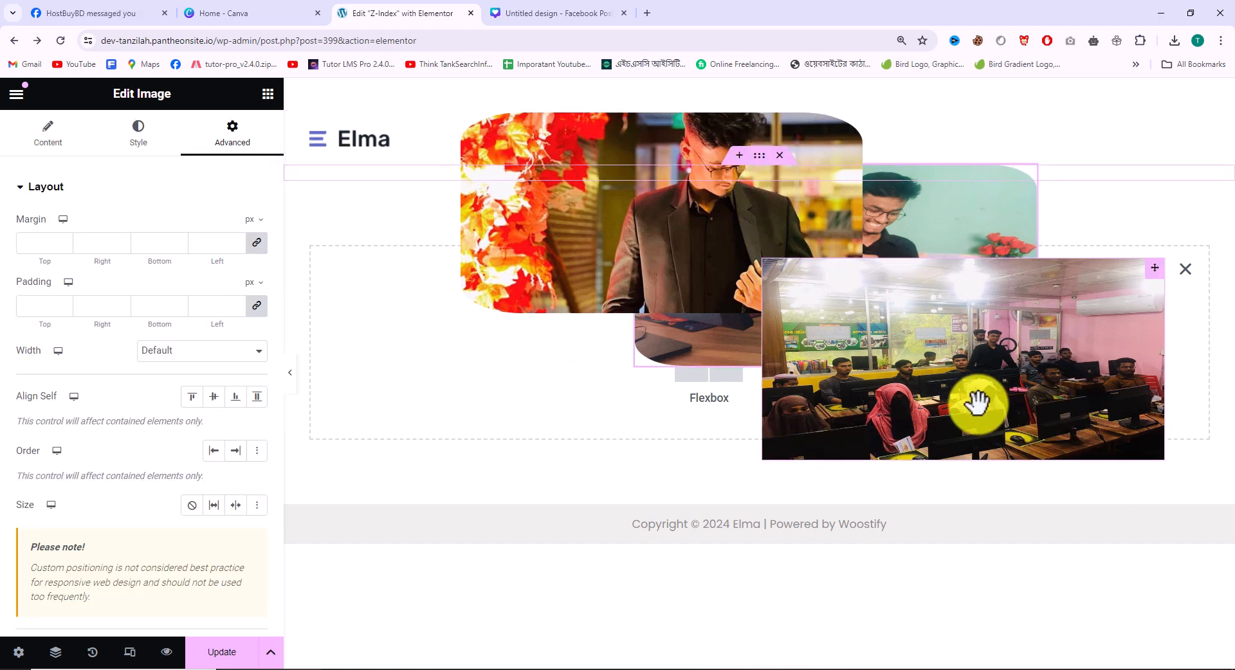
scroll(94, 516, down, 1)
scroll(94, 516, down, 4)
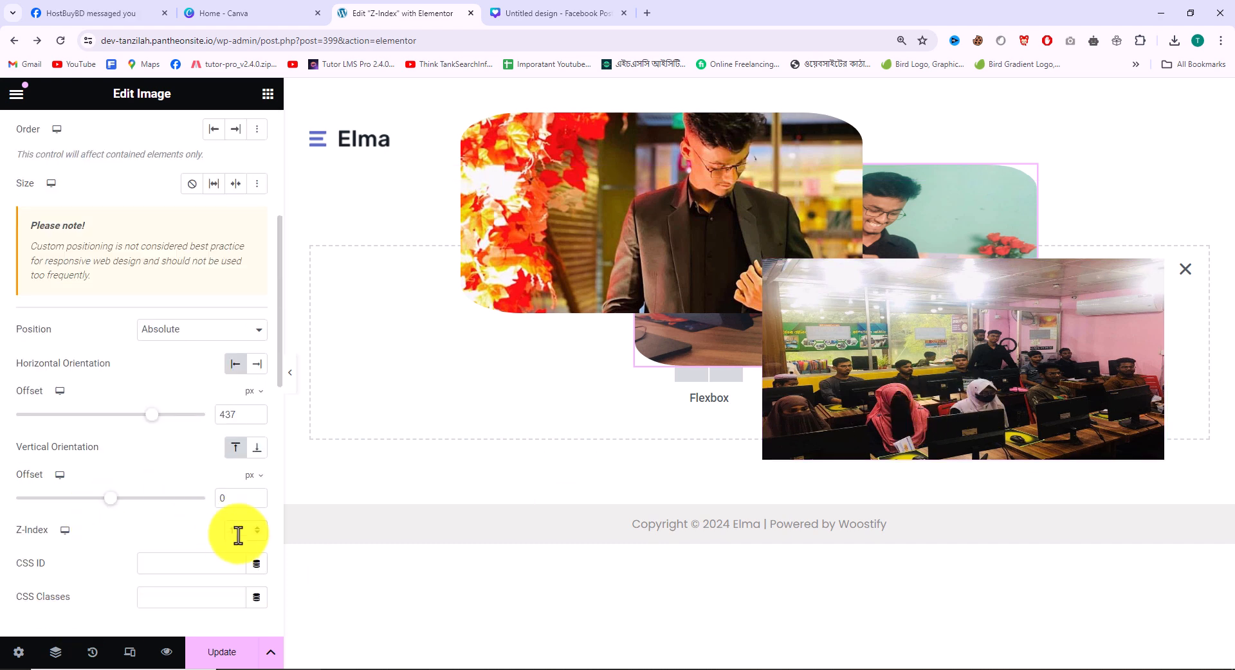
text(1)
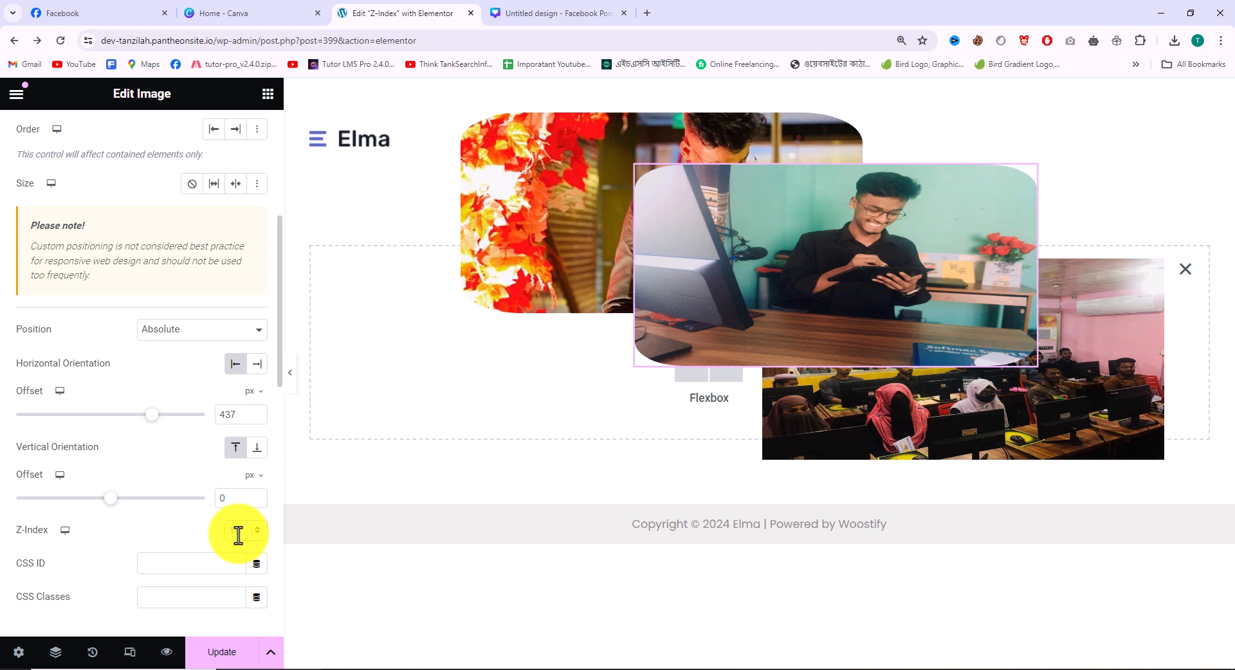